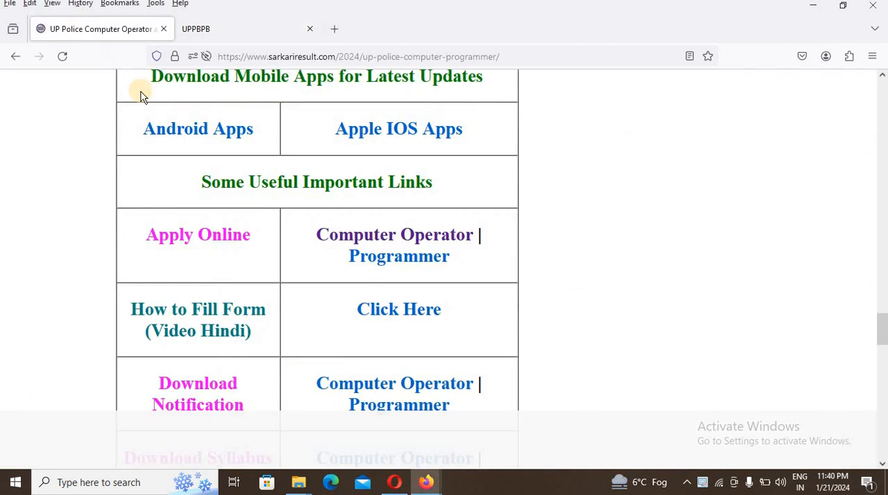
- Review the recruitment notice's dates, fees and links, and open the online application form on the recruitment board's site
scroll(140, 92, "down", 15)
scroll(141, 94, "up", 5)
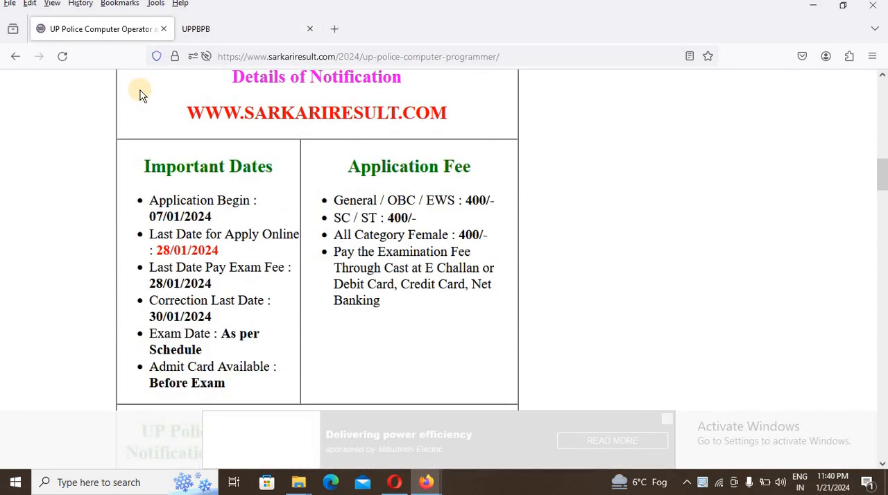
scroll(326, 221, "down", 15)
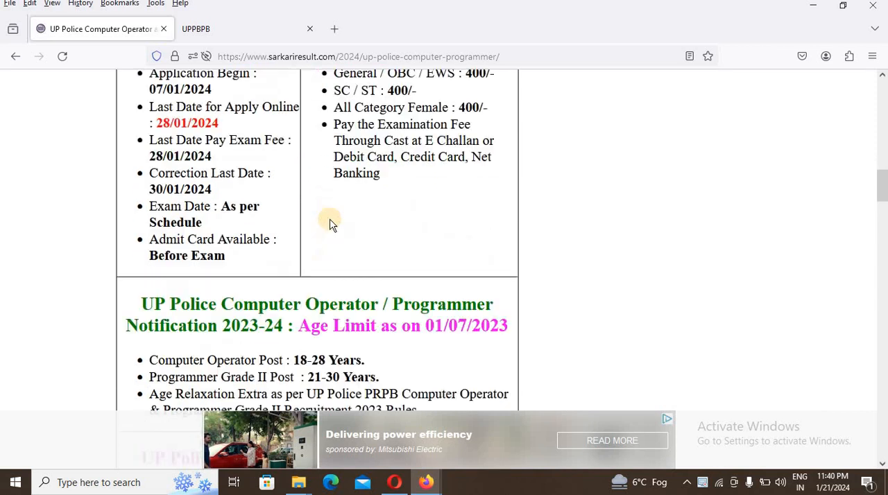
scroll(347, 254, "down", 8)
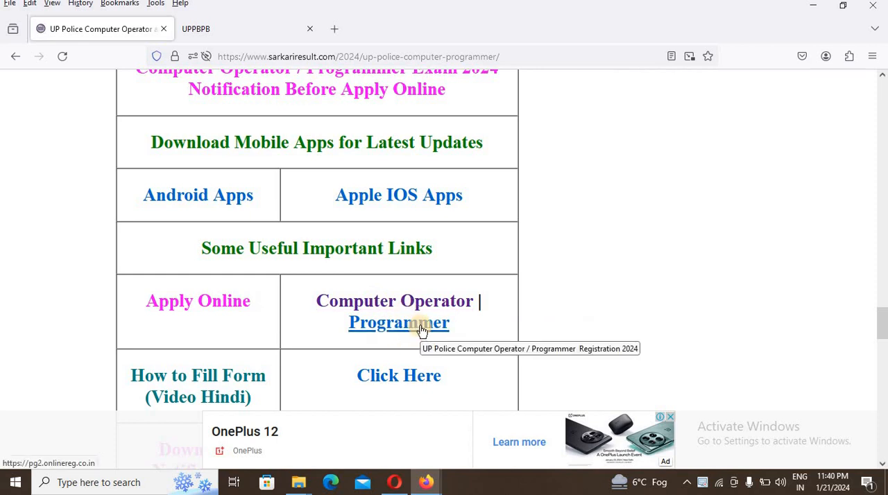
left_click(215, 31)
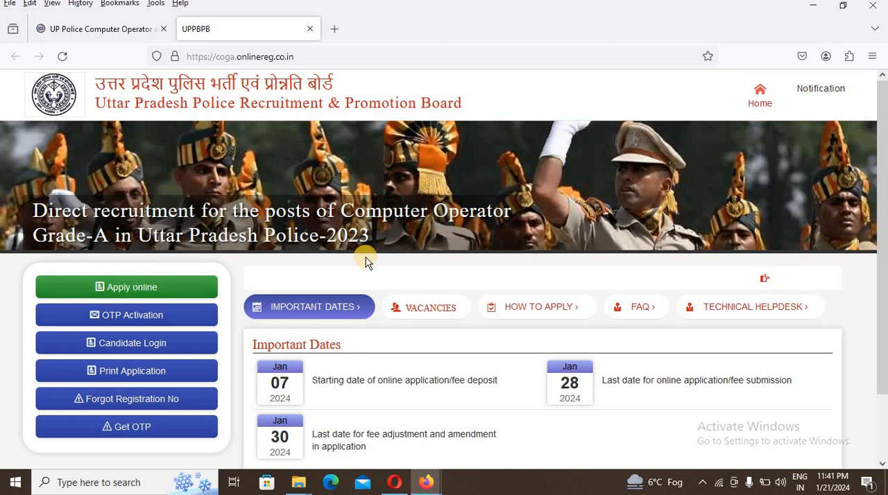
left_click(158, 291)
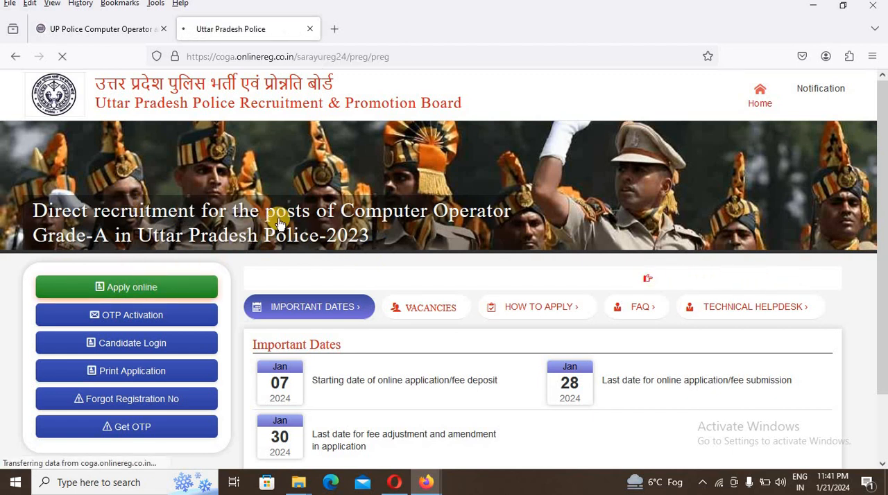
- Go through the personal details fields for the applicant's name, date of birth, father's name and mother's name
scroll(277, 222, "down", 3)
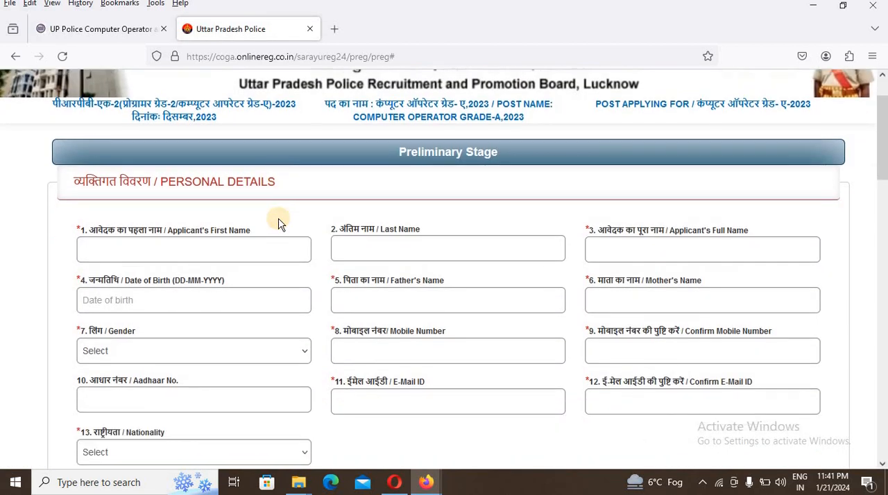
left_click(128, 183)
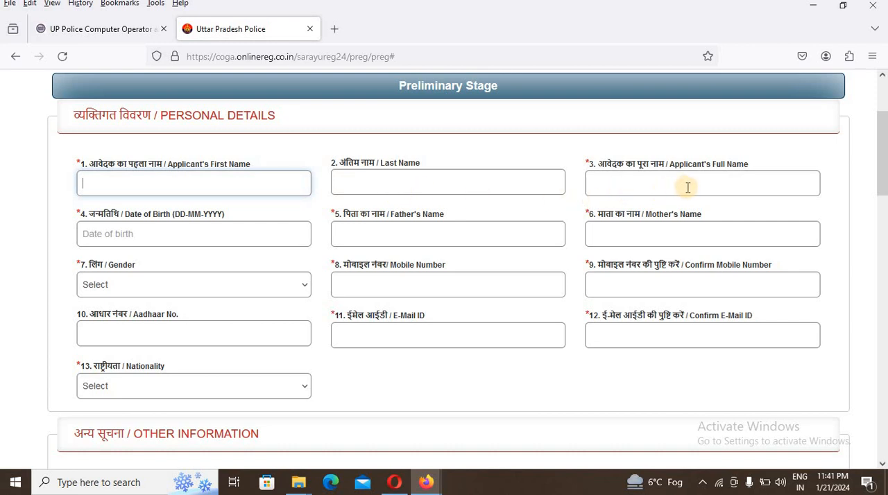
left_click(215, 237)
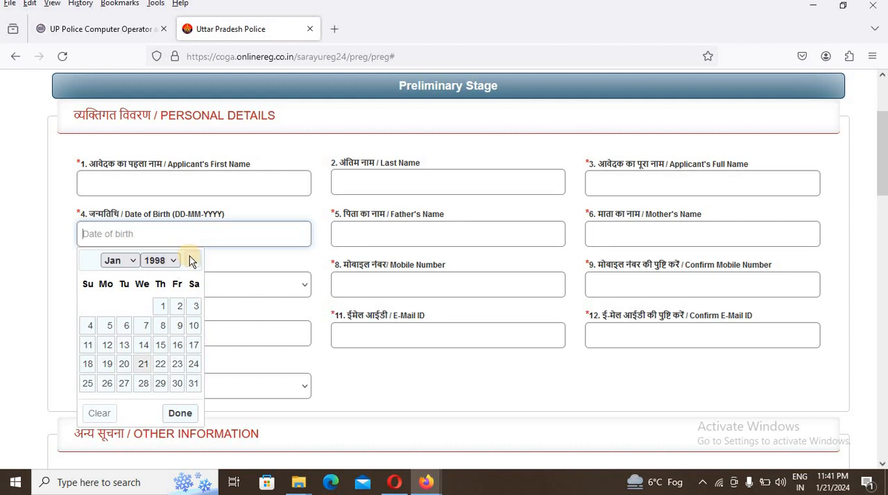
left_click(376, 237)
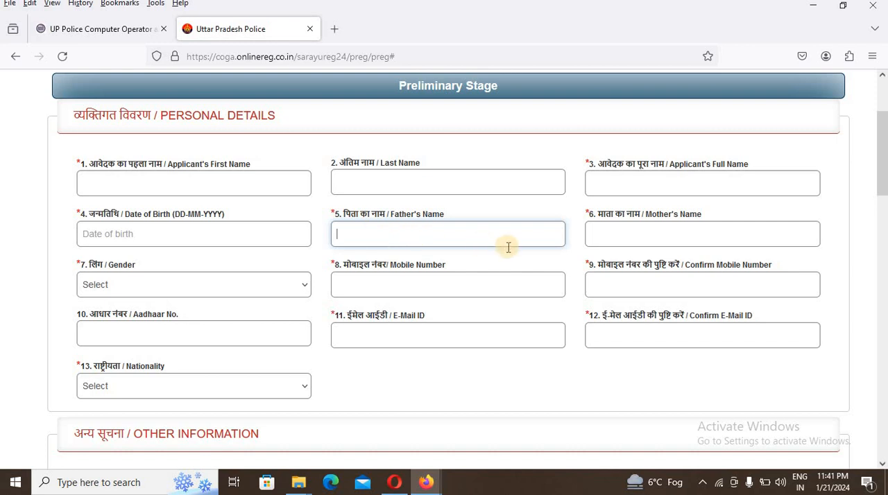
left_click(617, 233)
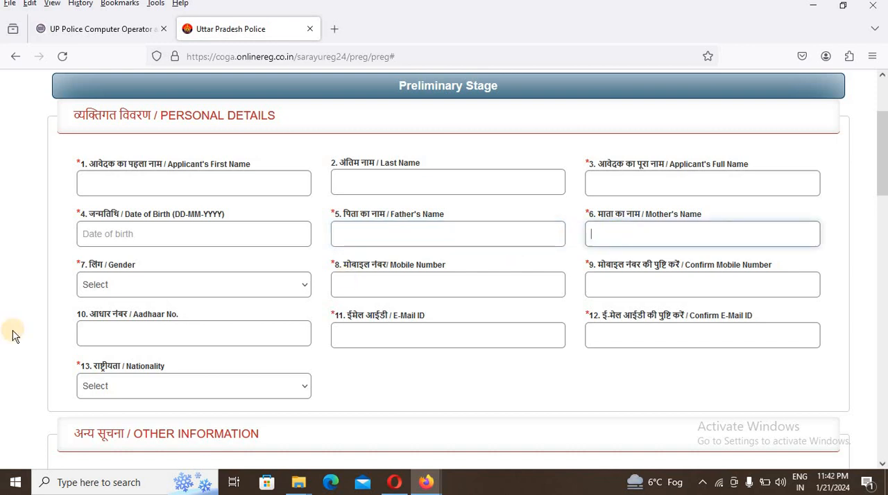
- In the personal details, set the gender to MALE and the nationality to INDIAN
left_click(119, 285)
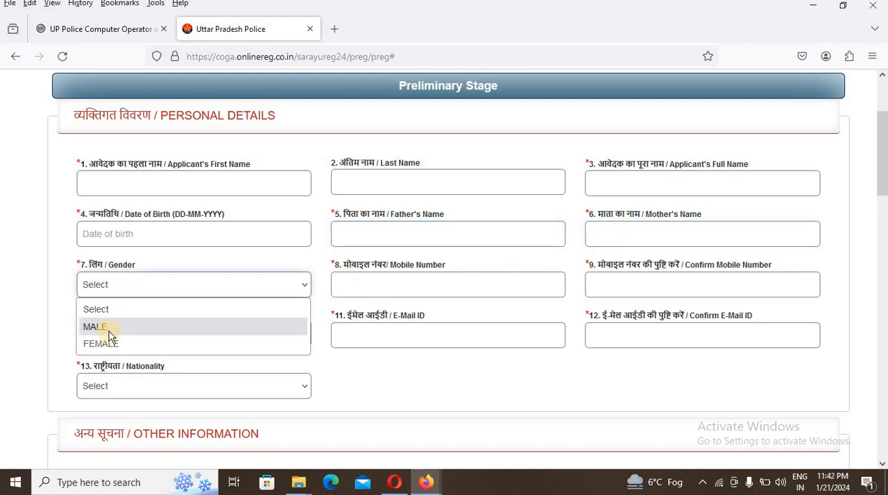
left_click(109, 327)
left_click(359, 289)
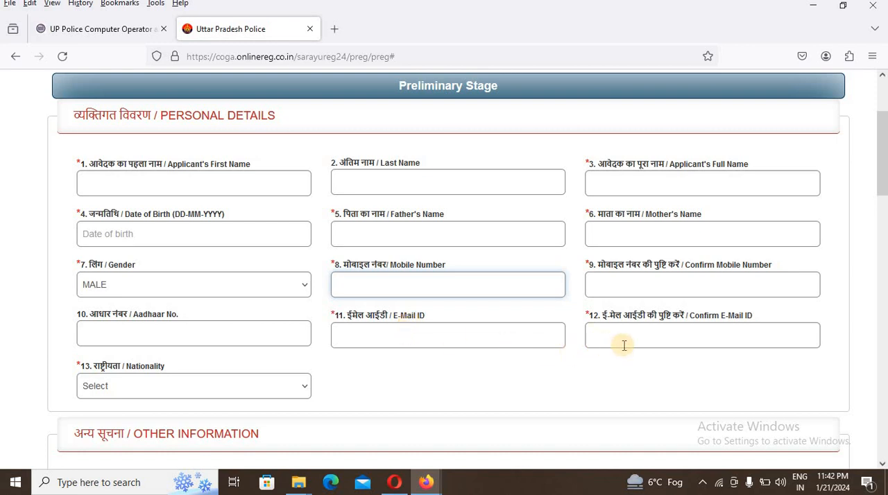
left_click(150, 394)
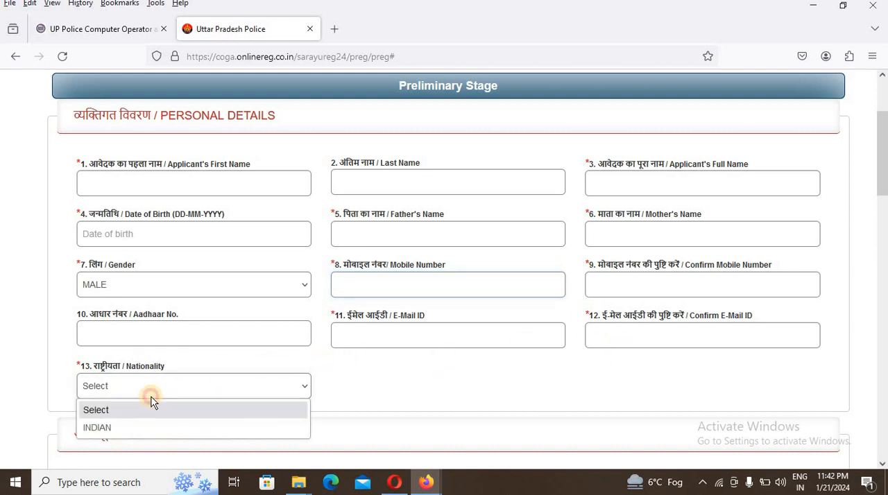
left_click(105, 435)
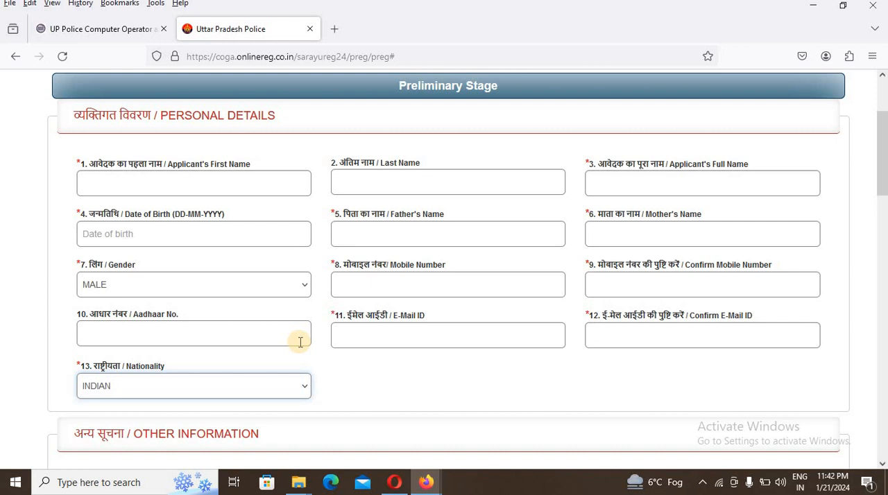
- Answer Yes to being a domicile of UP and Yes to claiming reservation or age relaxation benefit
scroll(298, 342, "down", 4)
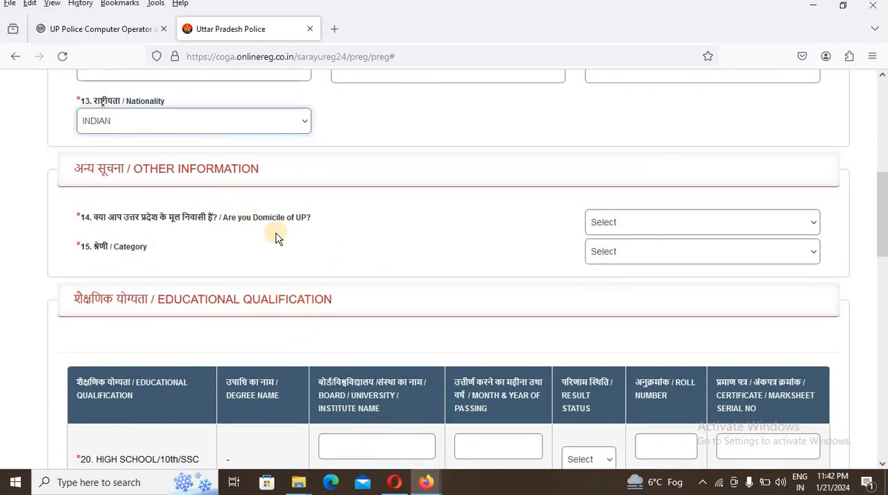
left_click(619, 224)
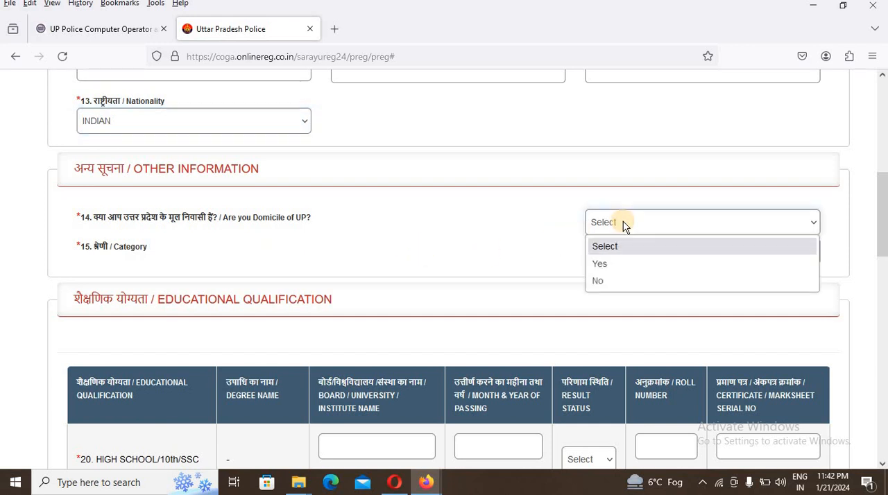
left_click(598, 265)
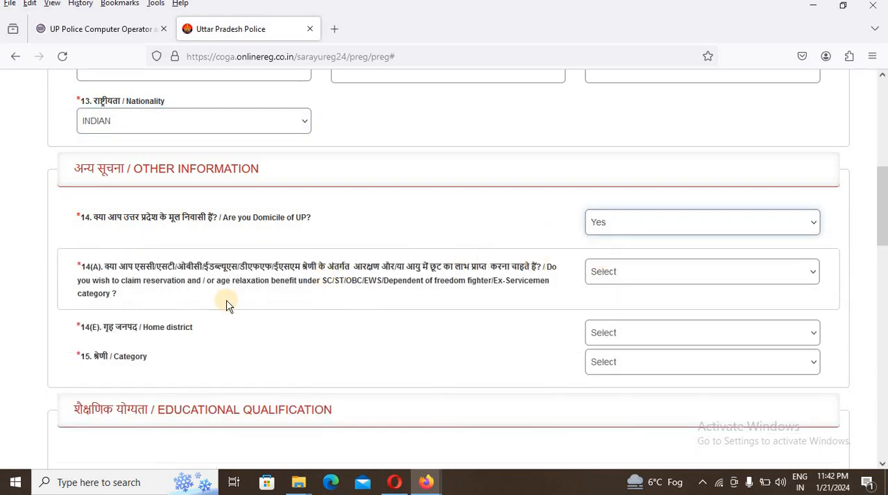
left_click(623, 273)
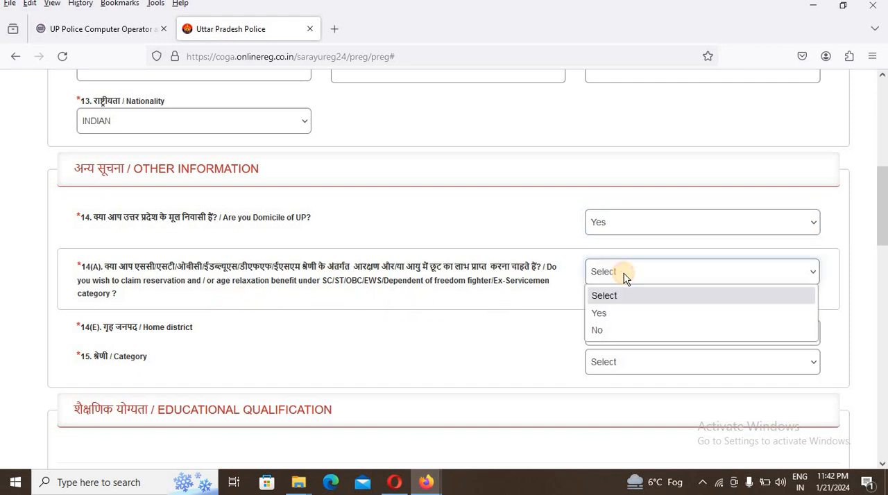
left_click(599, 314)
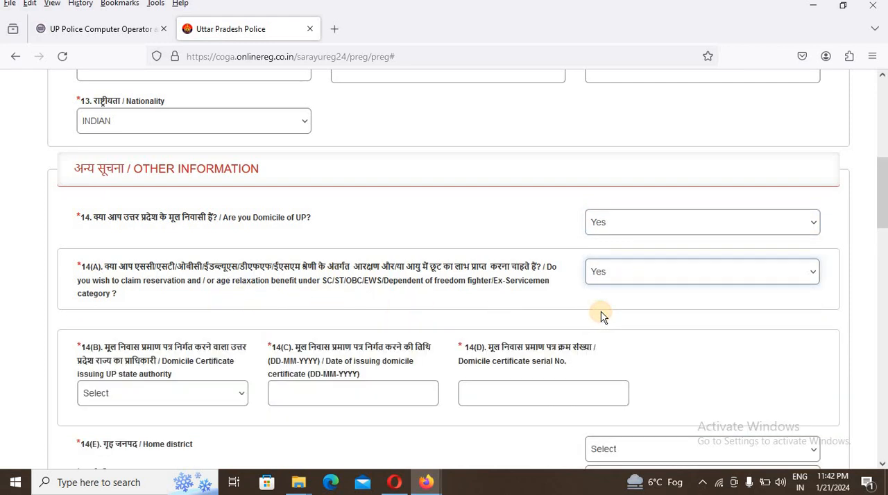
- Fill in the domicile certificate details with issuing authority SUB DIVISIONAL MAGISTRATE, issue date 15-01-2024 and the certificate serial number
left_click(152, 395)
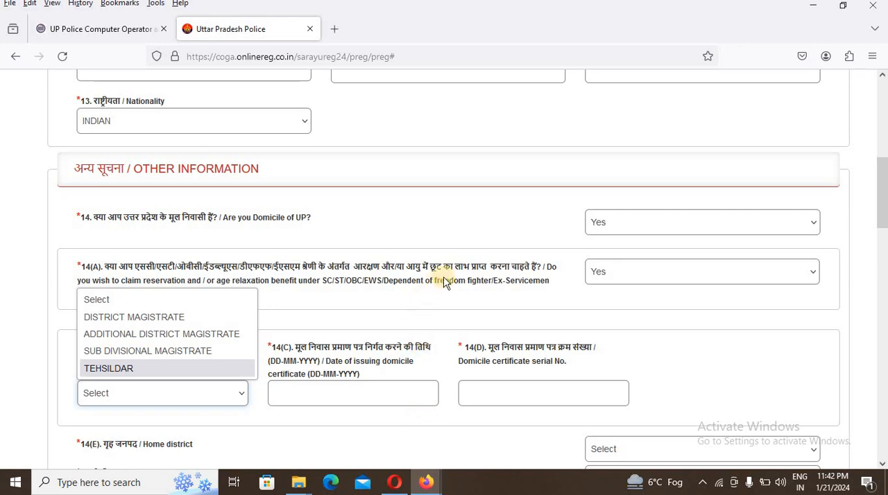
left_click(155, 352)
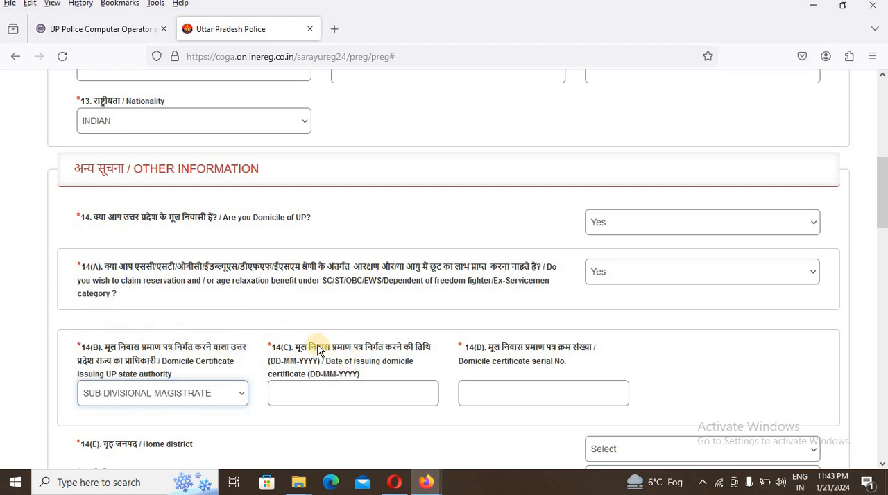
left_click(328, 393)
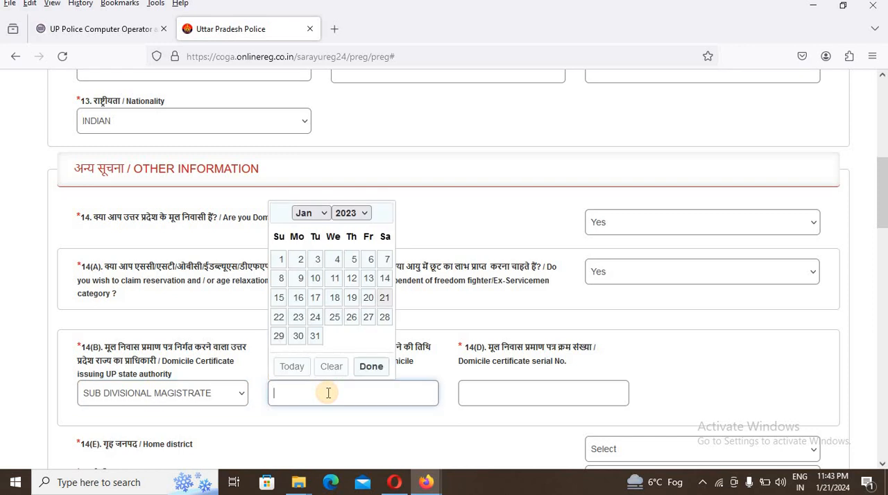
left_click(516, 395)
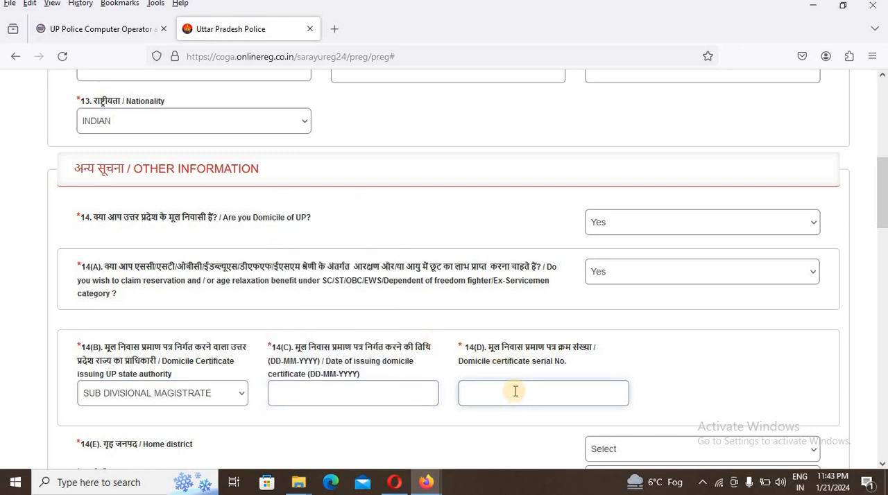
scroll(517, 389, "down", 2)
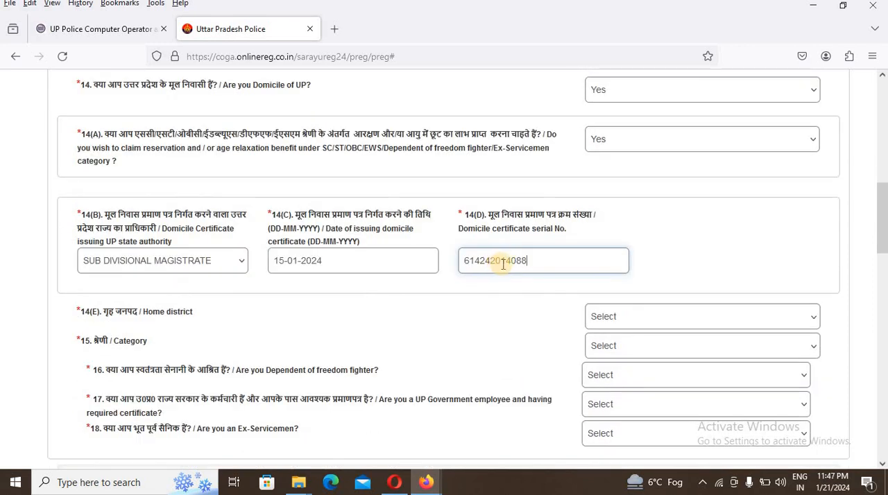
- Choose Azamgarh as the home district and GENERAL as the category
left_click(624, 316)
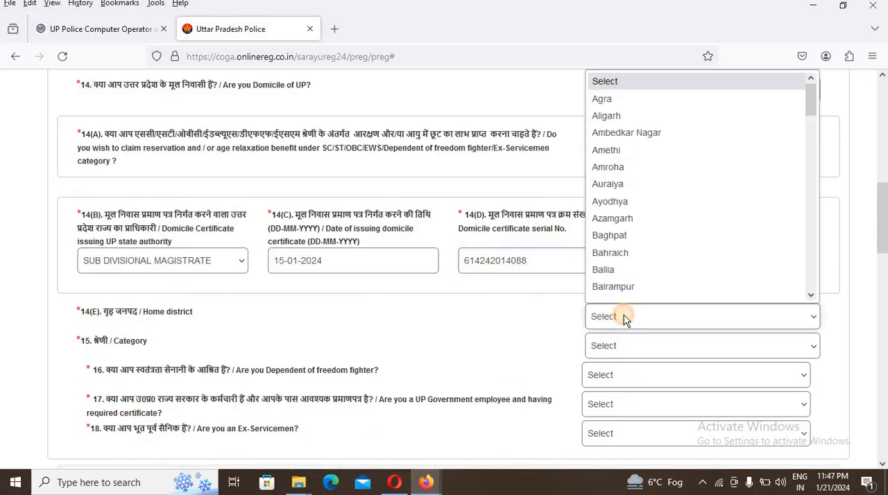
left_click(634, 219)
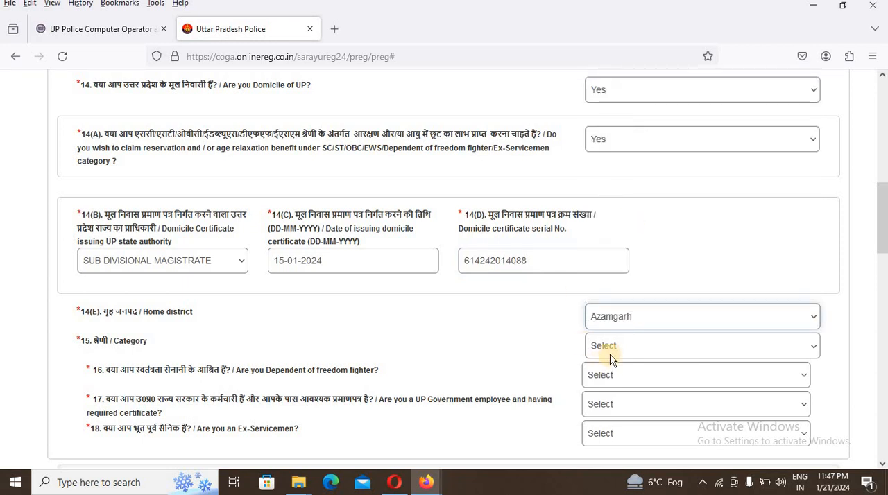
left_click(611, 356)
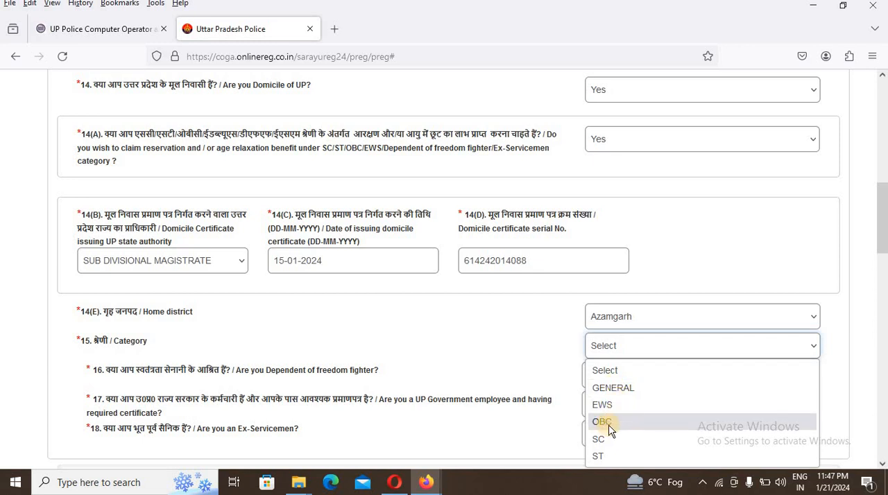
left_click(628, 387)
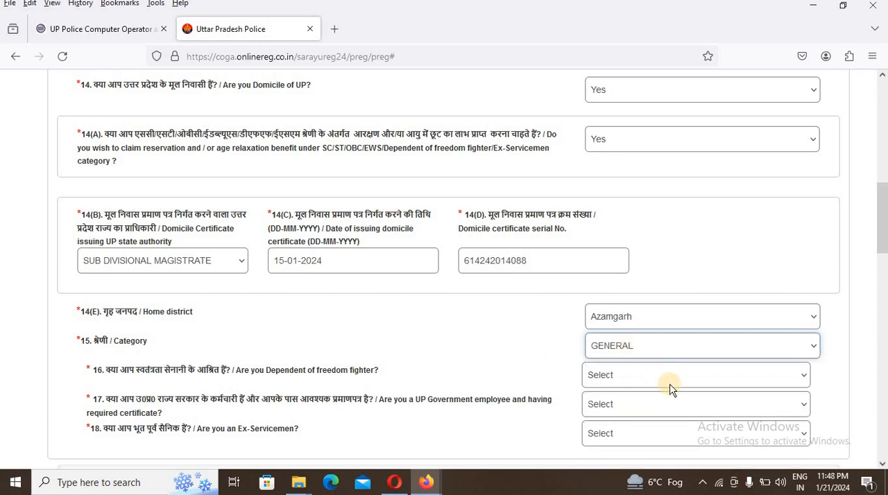
- Try the OBC category with TEHSILDAR as the authority issuing the category certificate
left_click(639, 350)
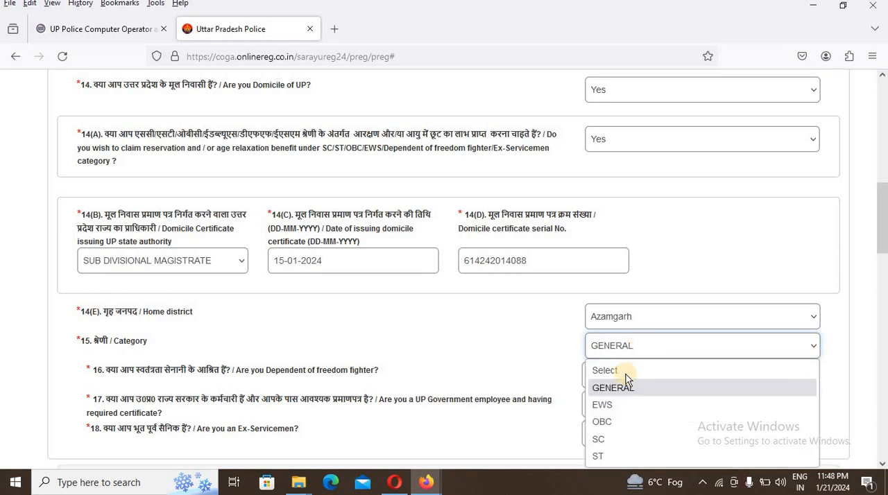
left_click(601, 423)
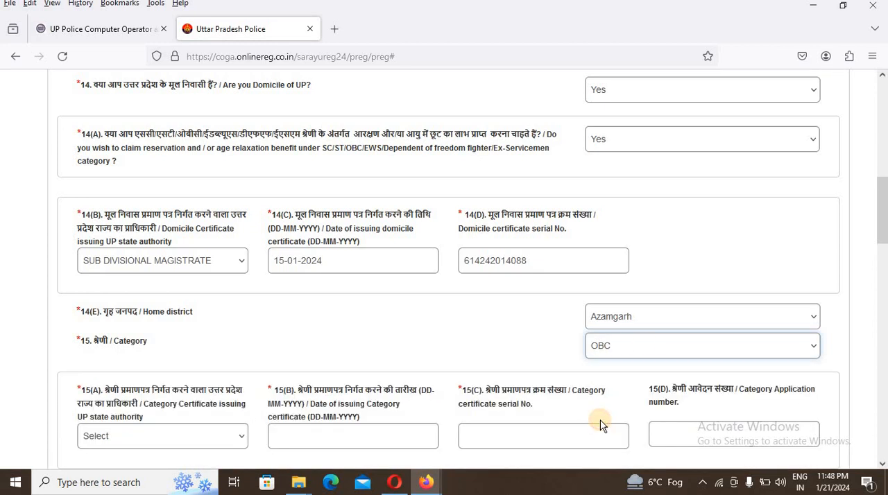
scroll(601, 410, "down", 4)
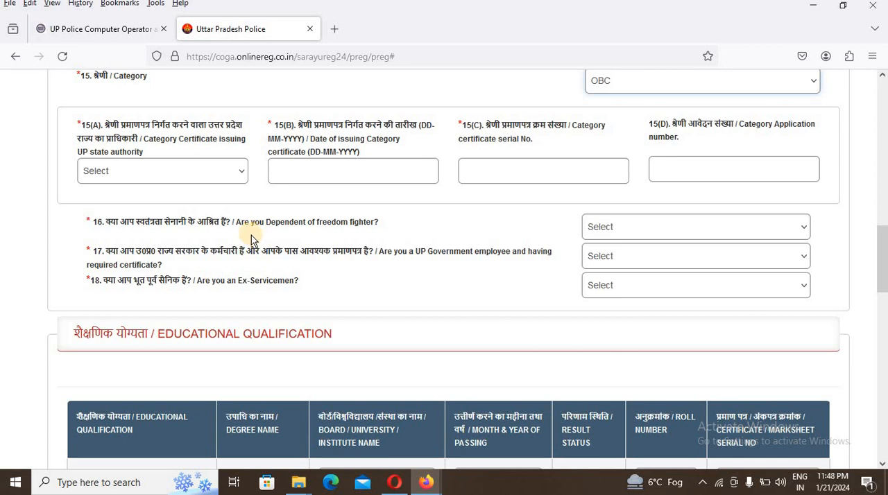
left_click(229, 171)
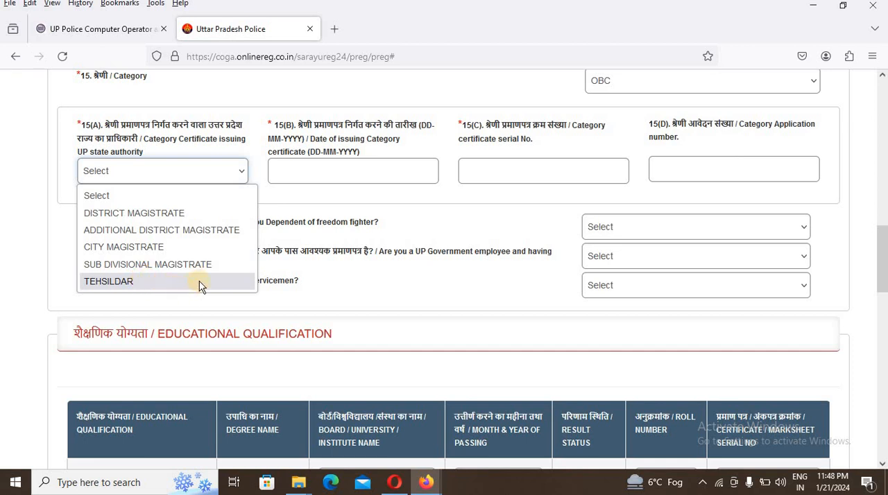
left_click(122, 284)
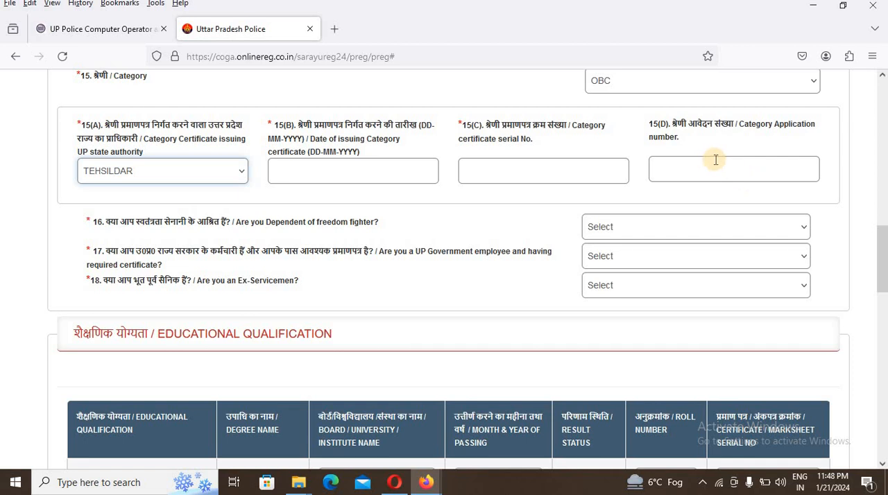
- Switch the category from OBC back to GENERAL
scroll(686, 173, "up", 1)
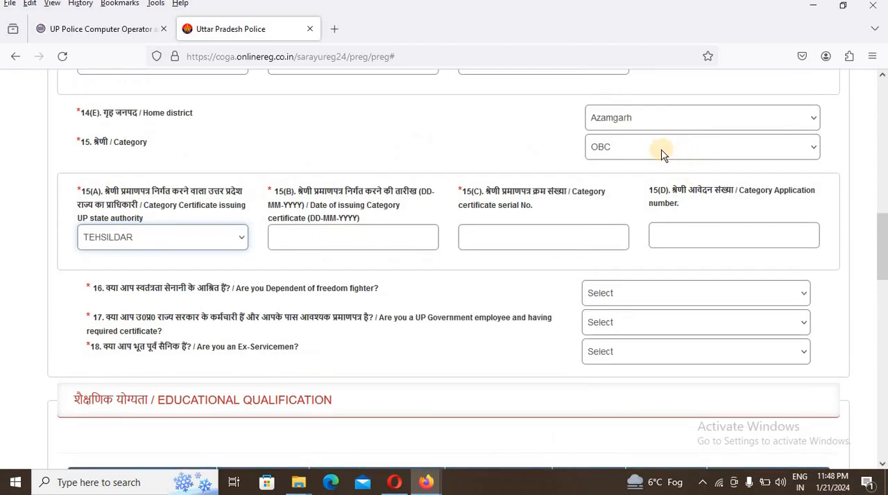
left_click(661, 154)
left_click(617, 190)
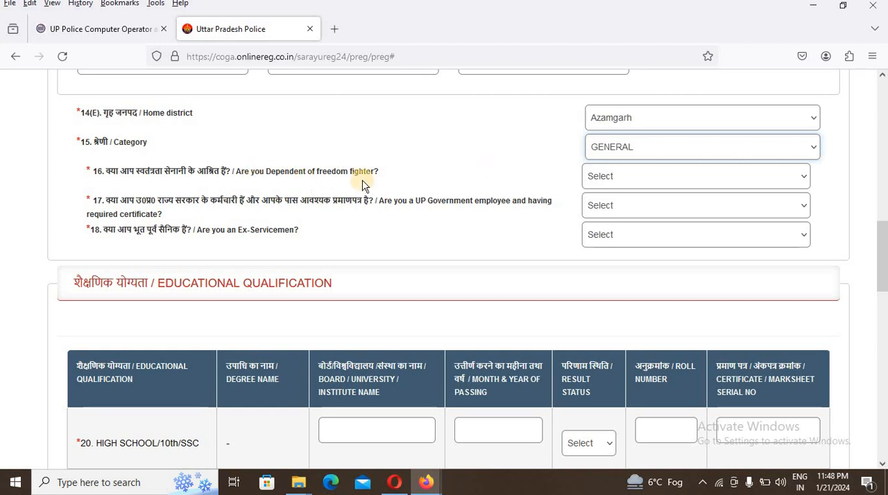
- Answer No to being a dependent of a freedom fighter, a UP Government employee and an Ex-Serviceman
left_click(610, 174)
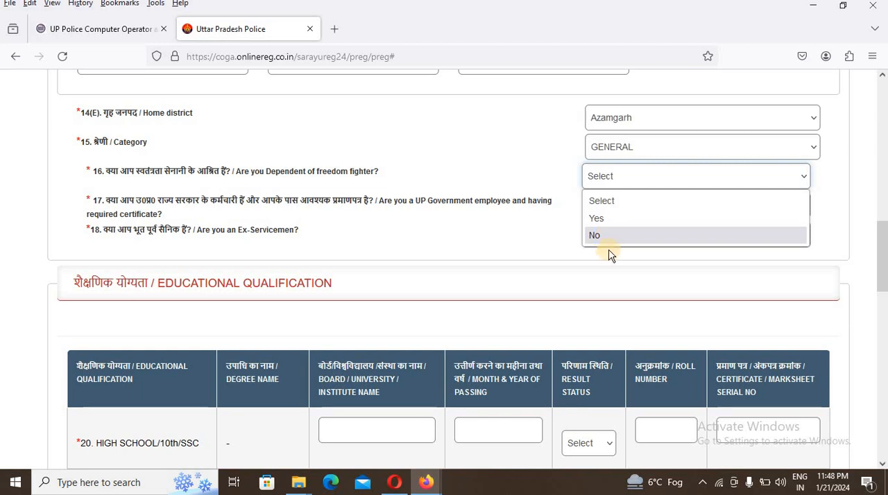
left_click(594, 235)
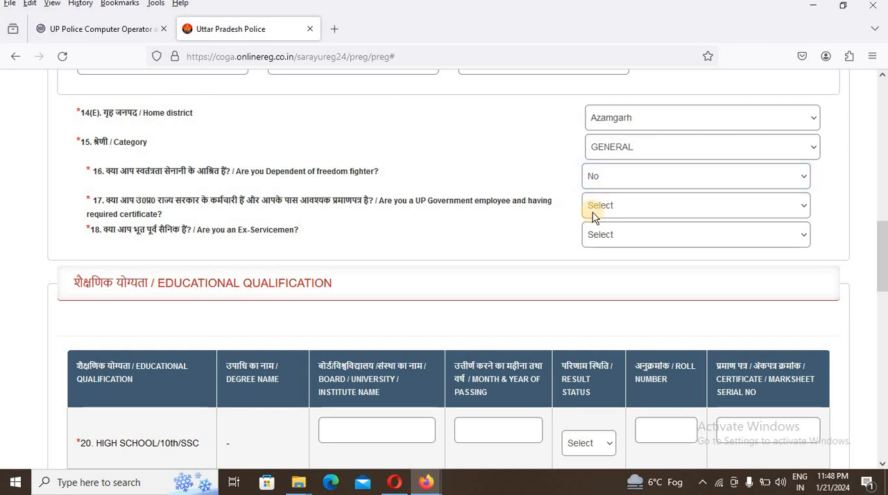
left_click(592, 211)
left_click(602, 266)
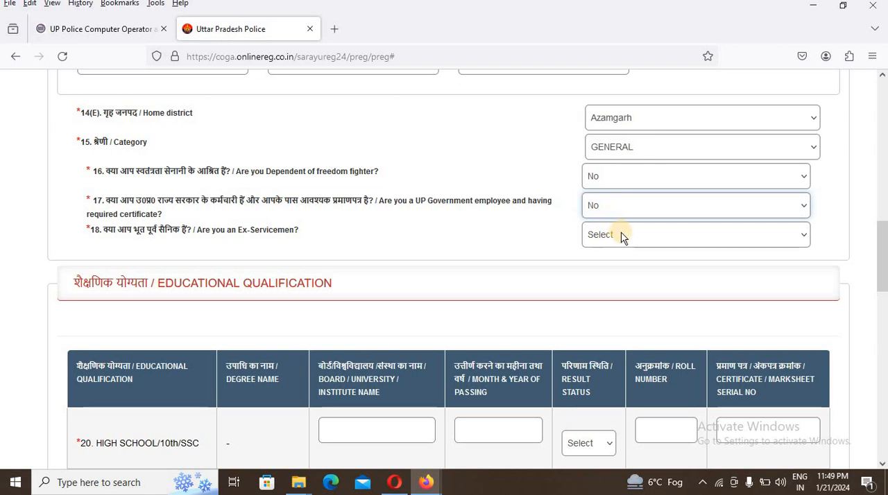
left_click(621, 237)
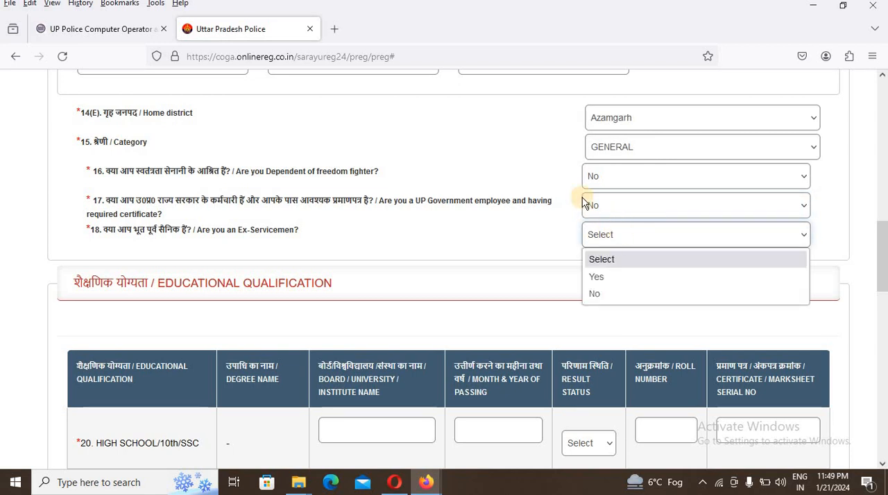
left_click(595, 295)
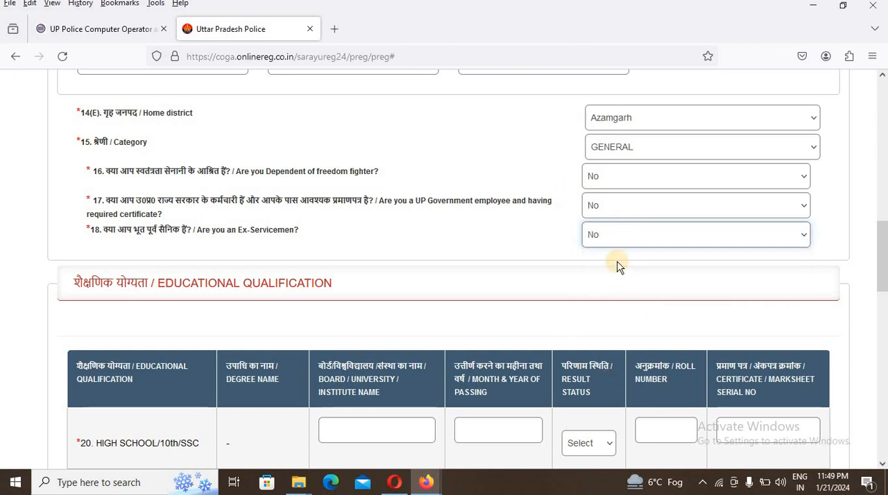
- Choose PHYSICS AND MATHS as the degree name for the Intermediate/12th qualification
scroll(617, 264, "down", 3)
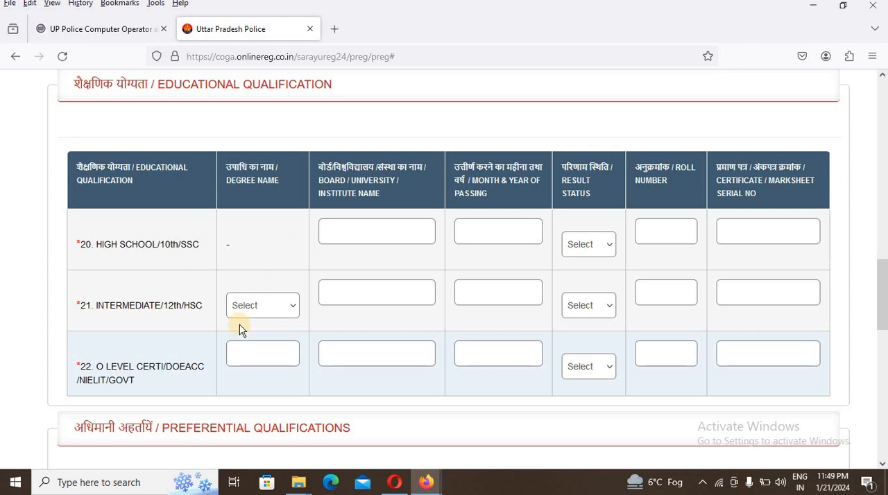
left_click(281, 316)
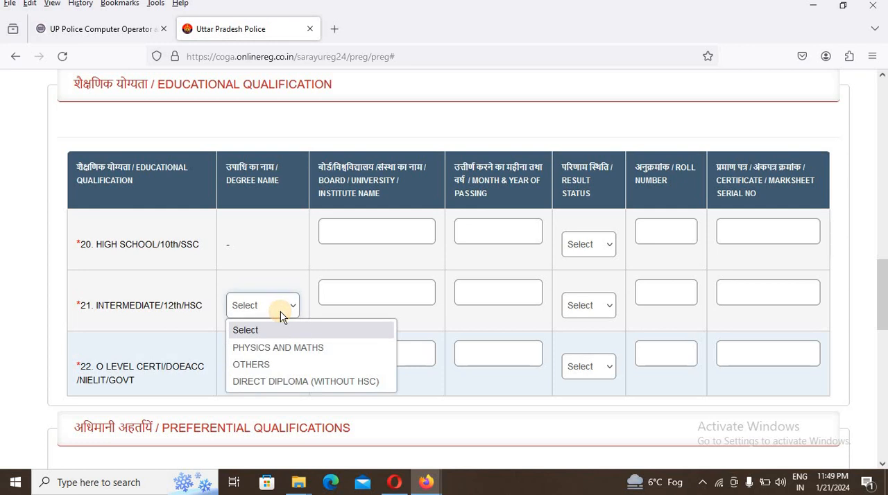
left_click(304, 346)
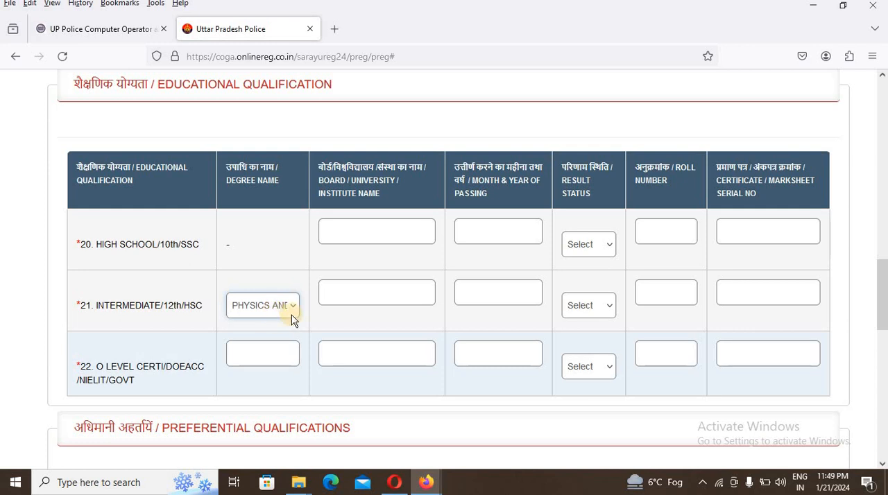
left_click(375, 296)
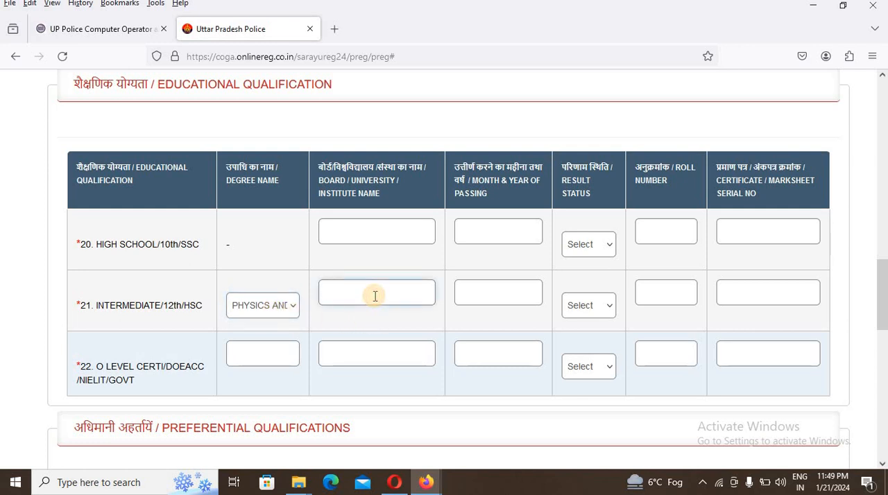
- Enter UP BOARD as the board name for the High School/10th qualification
left_click(372, 226)
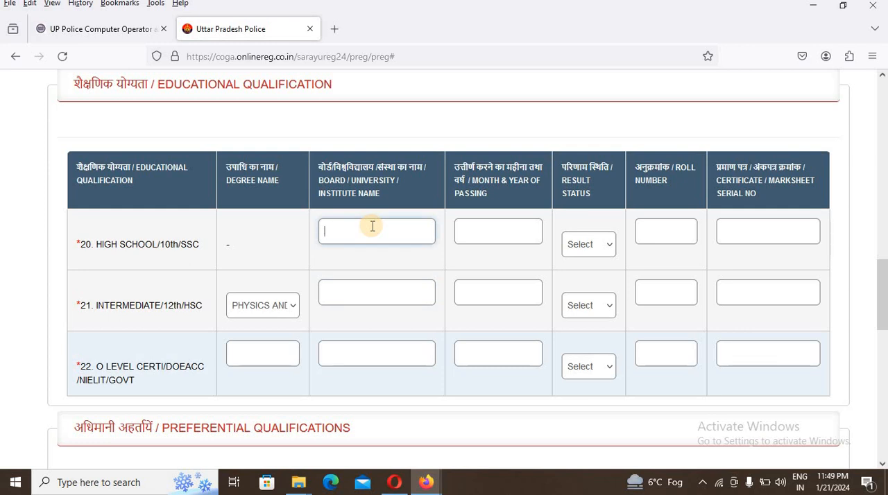
type("UP BOARD")
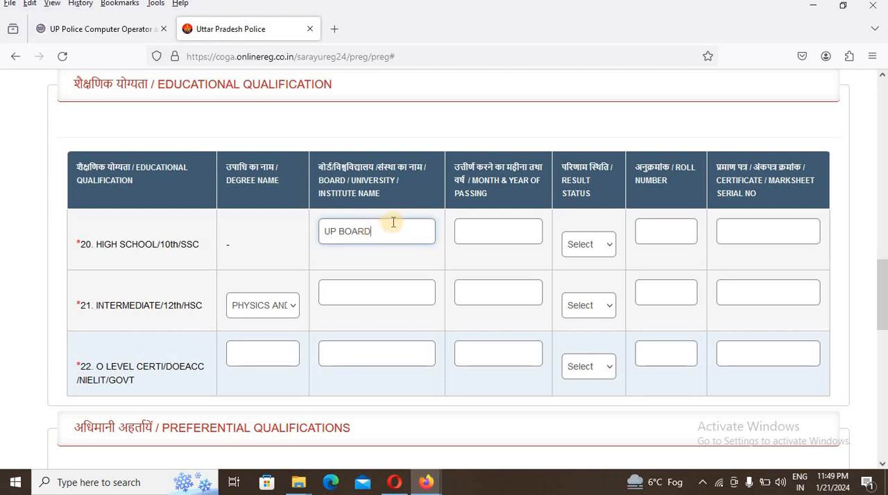
- Set the High School/10th month and year of passing to 04-2018 and its result status to PASS
left_click(471, 236)
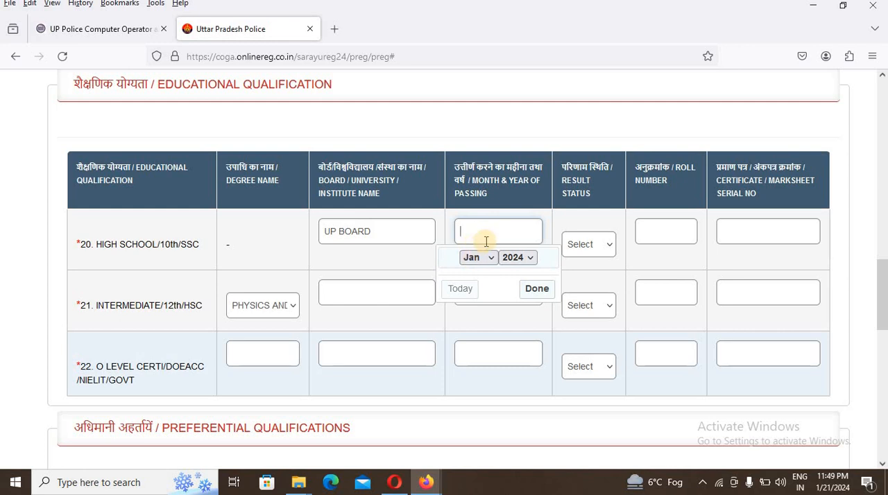
left_click(527, 261)
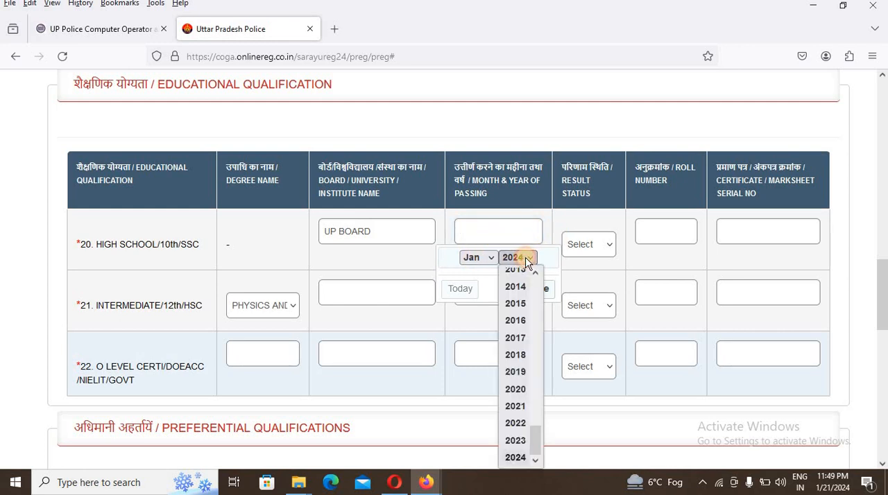
left_click(524, 362)
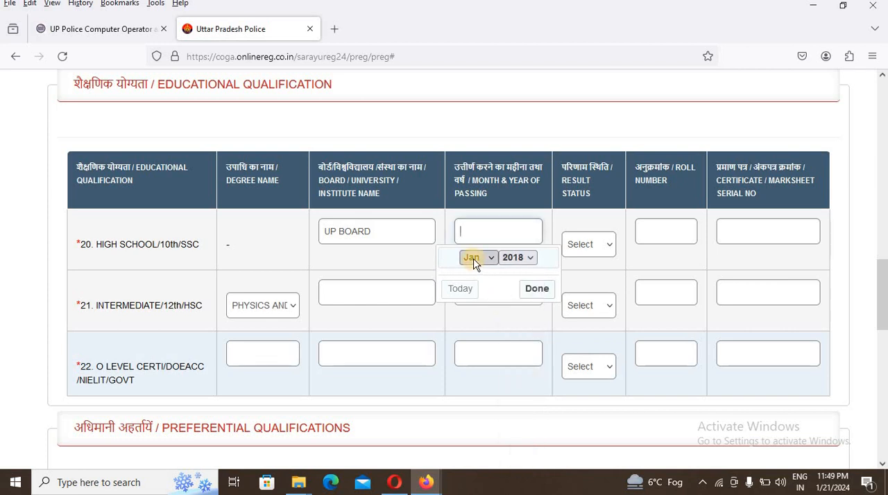
left_click(472, 257)
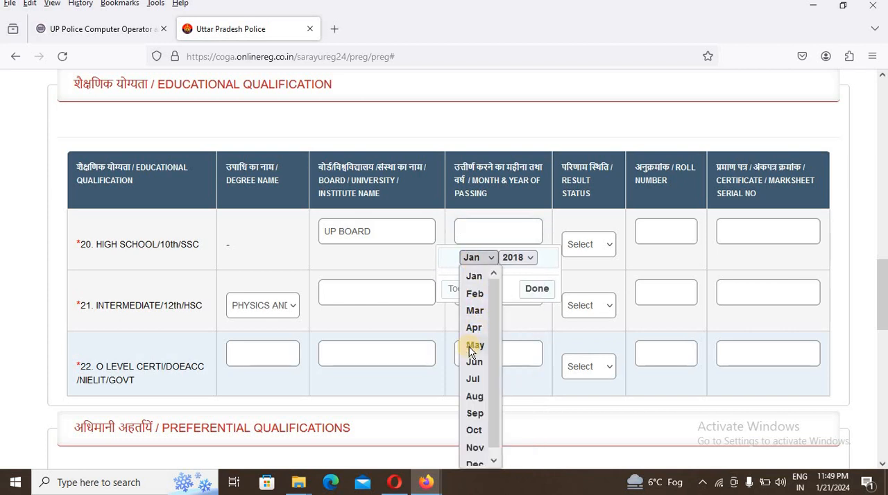
left_click(479, 336)
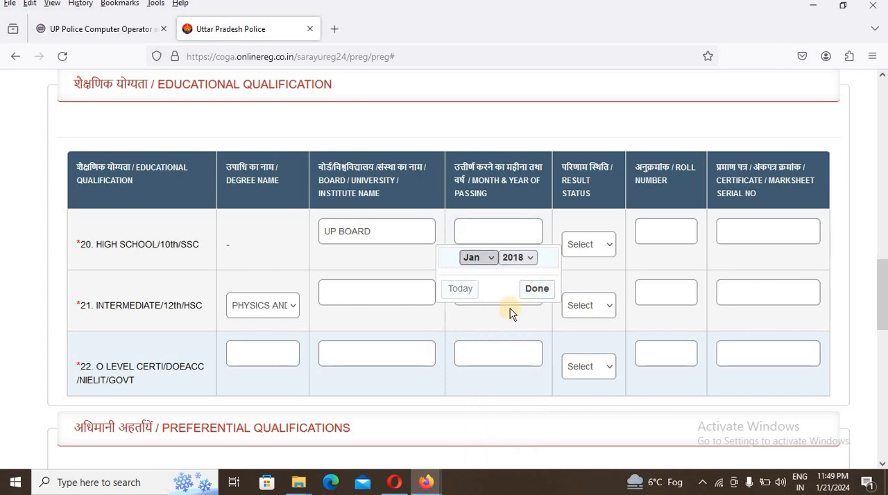
left_click(534, 288)
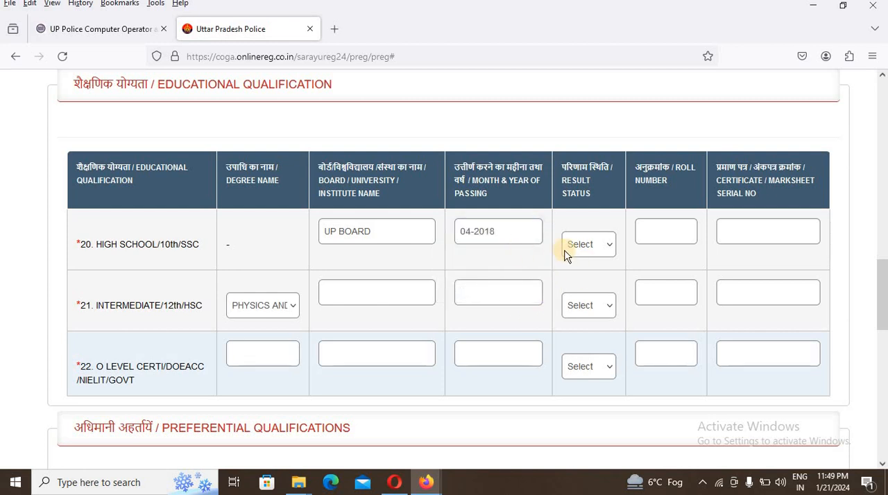
left_click(592, 243)
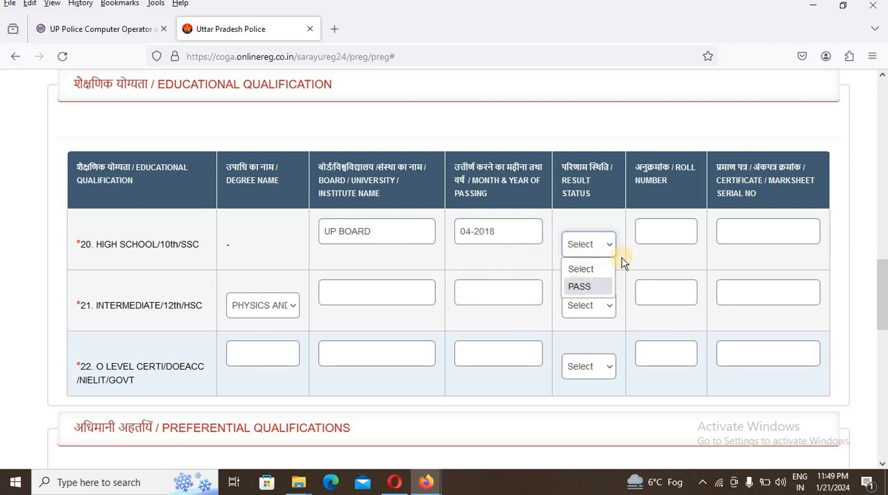
left_click(593, 281)
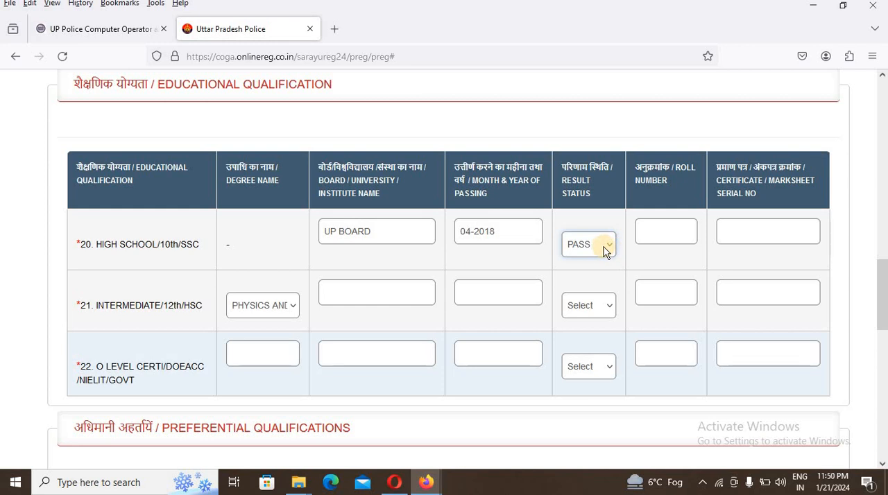
left_click(604, 247)
left_click(597, 287)
- Set the Intermediate/12th month and year of passing to 01-2024 and its result status to PASS
left_click(524, 293)
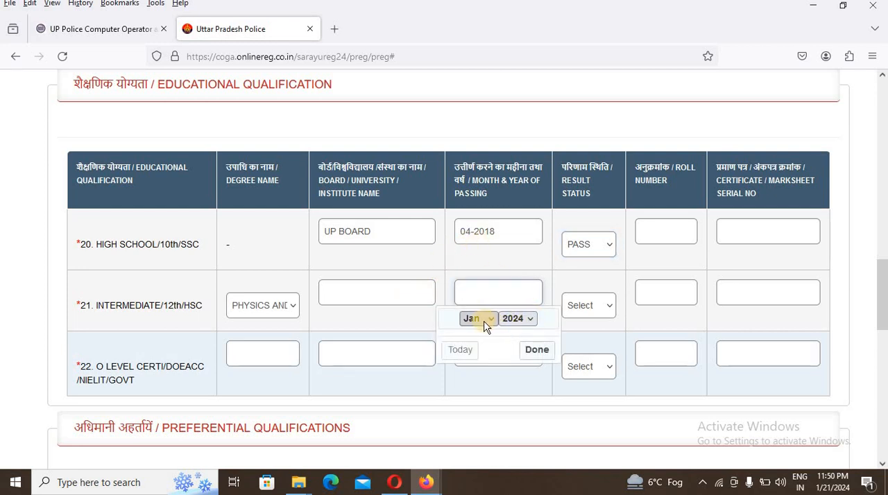
left_click(529, 352)
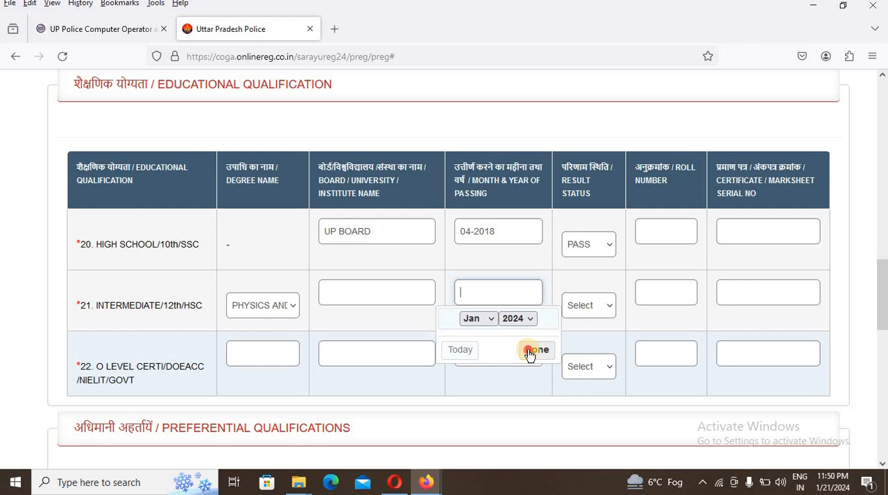
left_click(596, 303)
left_click(586, 351)
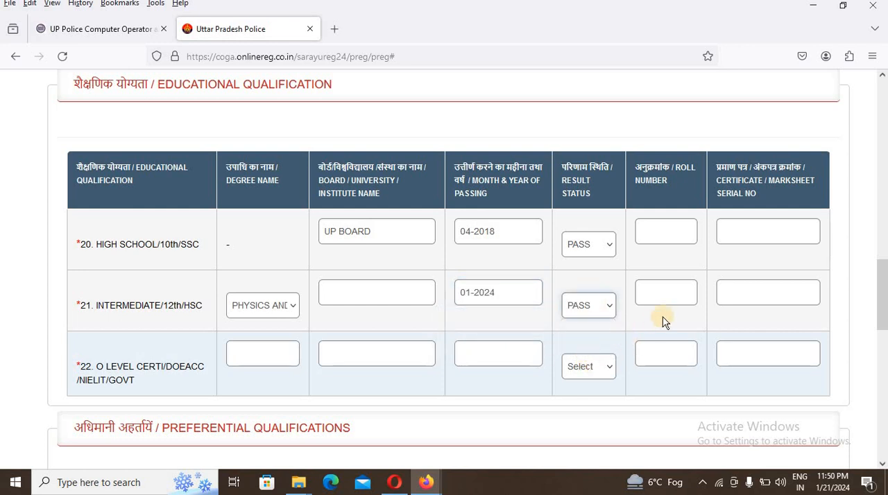
left_click(652, 303)
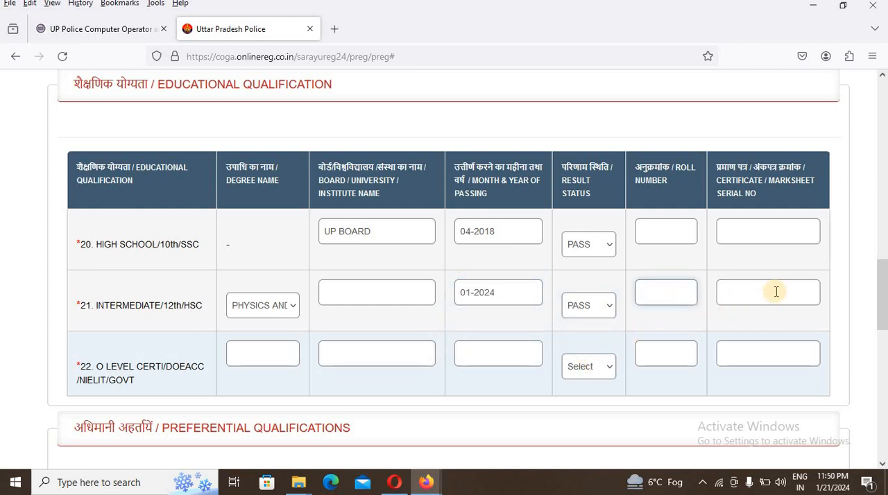
- Set the O Level certificate's month and year of passing to 01-2024 and its result status to PASS
scroll(589, 311, "down", 3)
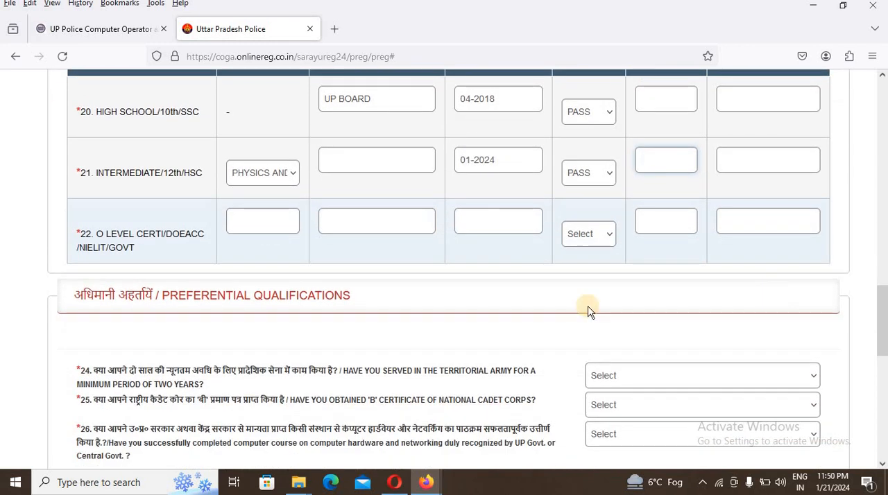
left_click(244, 210)
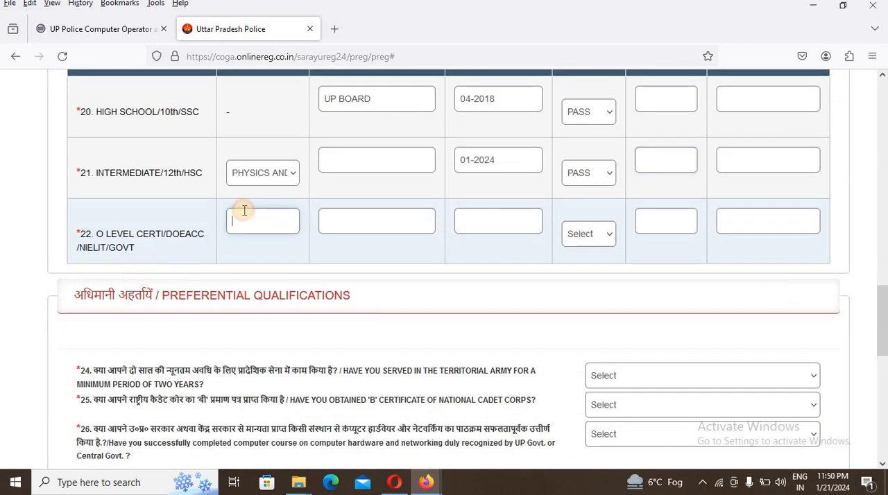
scroll(236, 220, "up", 1)
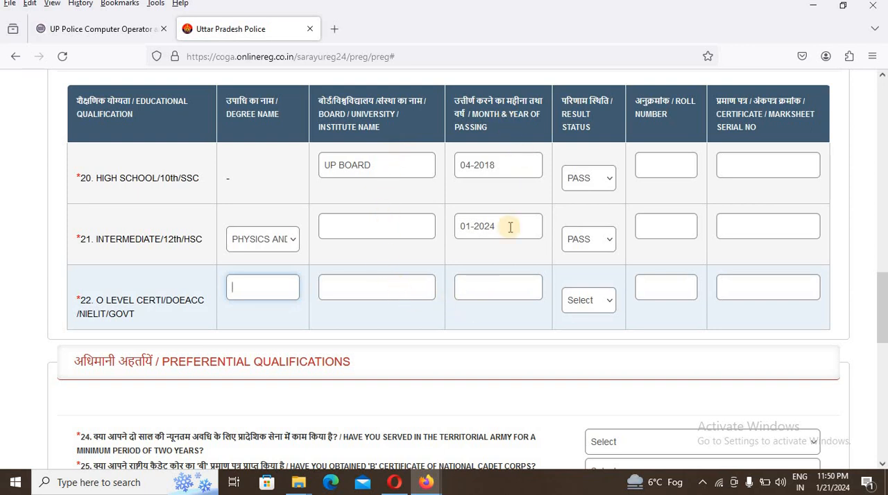
left_click(498, 294)
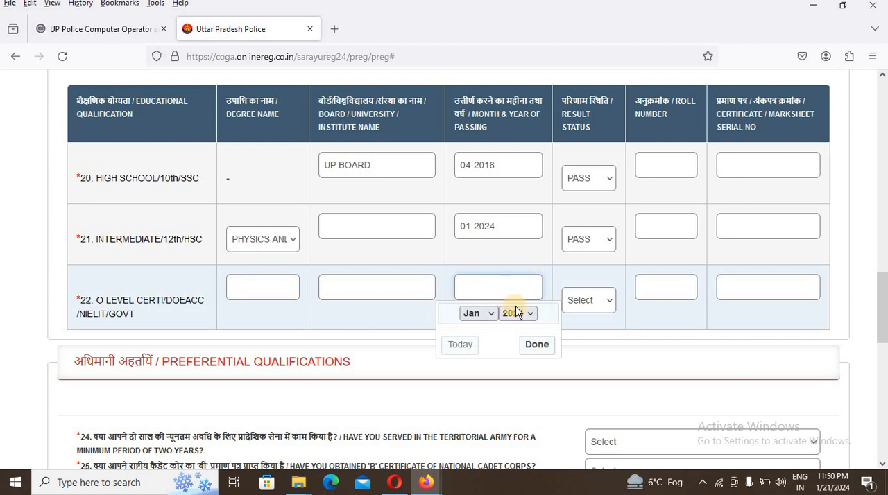
left_click(610, 305)
left_click(580, 343)
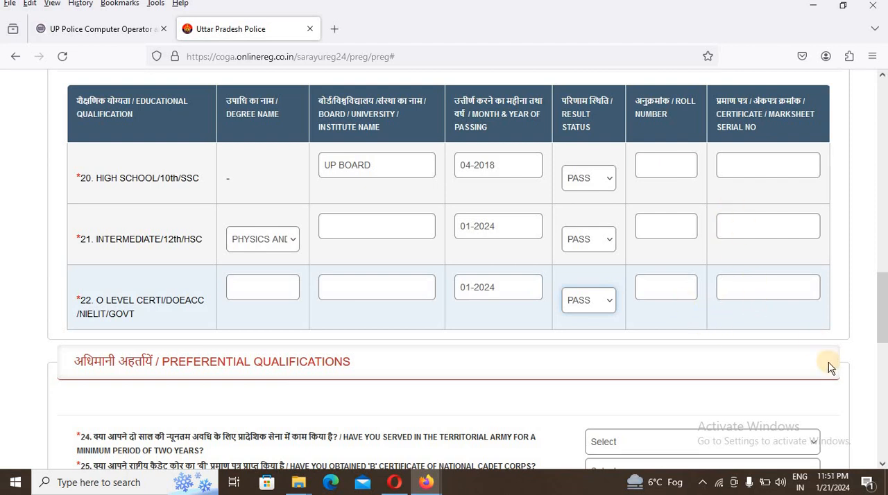
- Answer No to the preferential qualification questions on Territorial Army service, the NCC 'B' certificate and the computer hardware and networking course
scroll(812, 369, "down", 3)
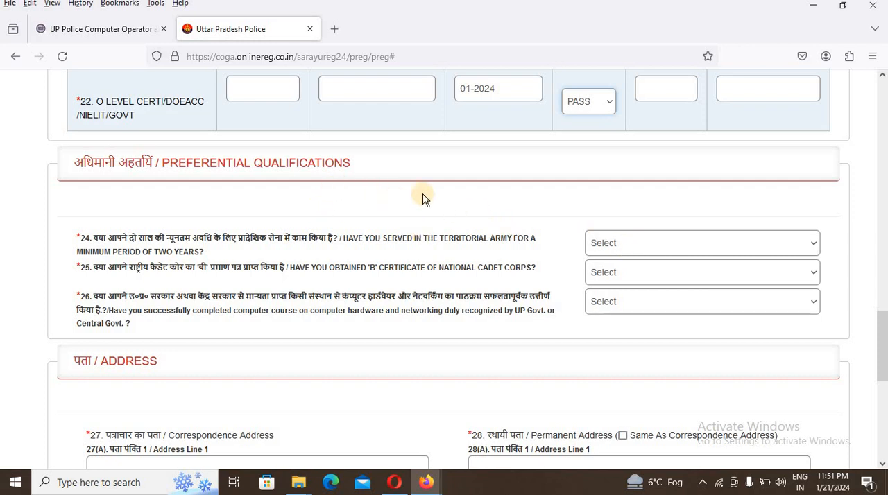
left_click(604, 242)
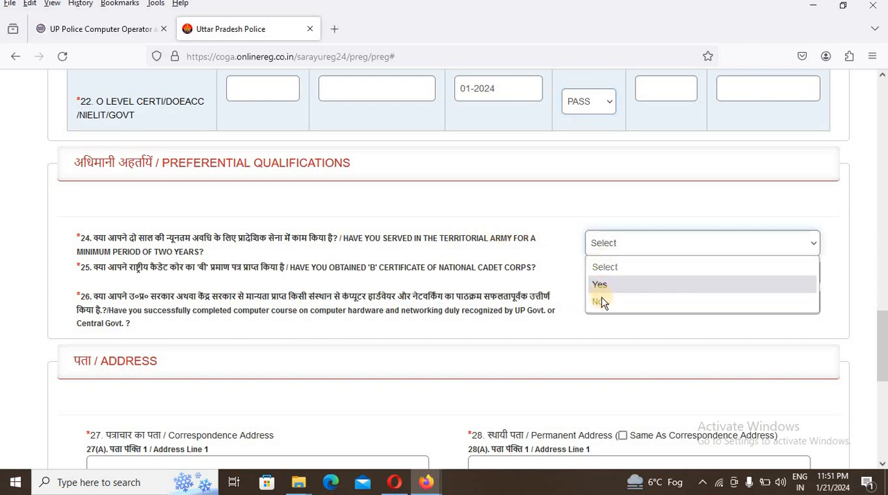
left_click(598, 302)
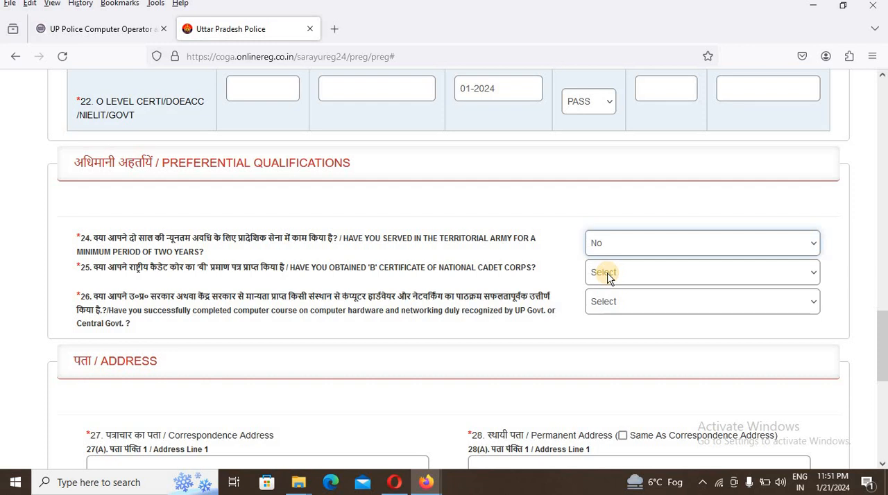
left_click(607, 273)
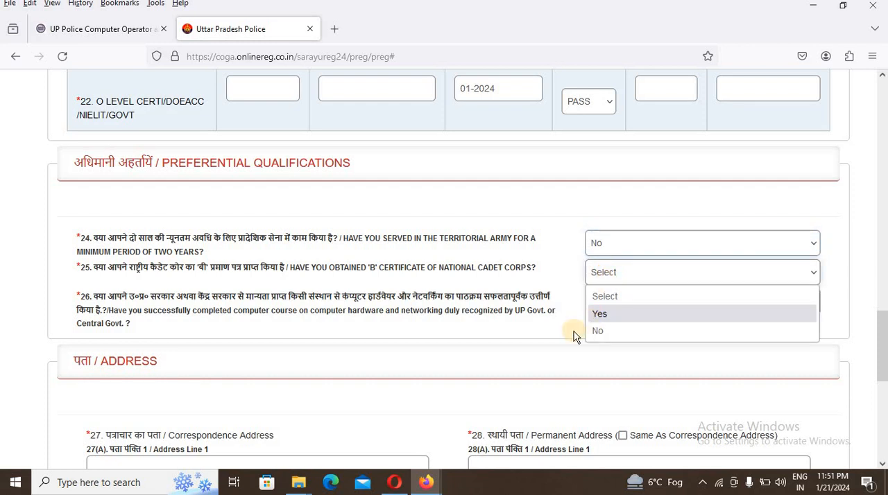
left_click(597, 332)
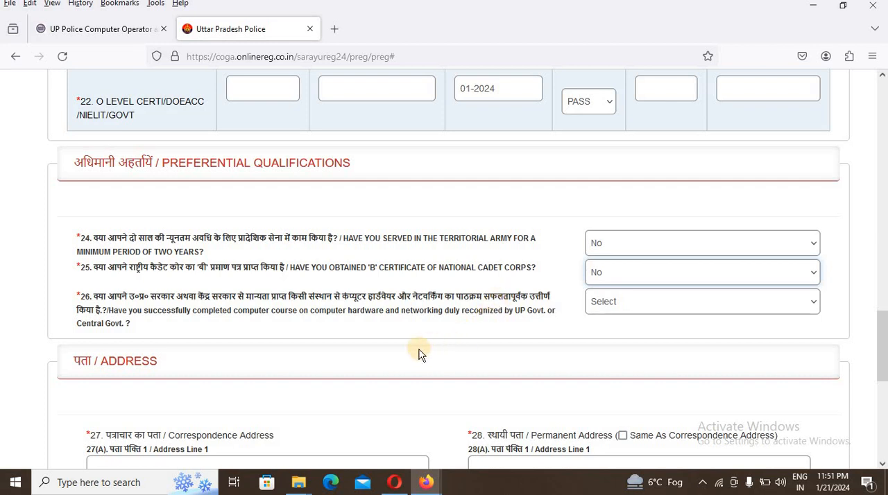
left_click(659, 305)
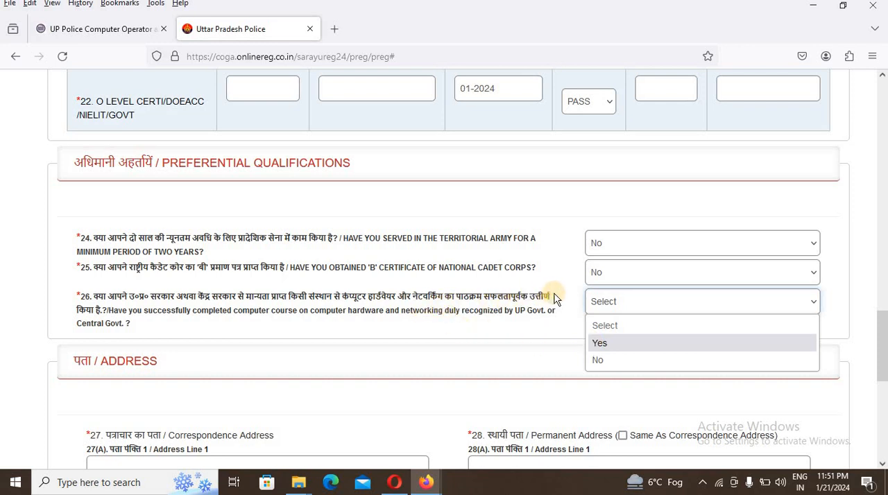
left_click(618, 358)
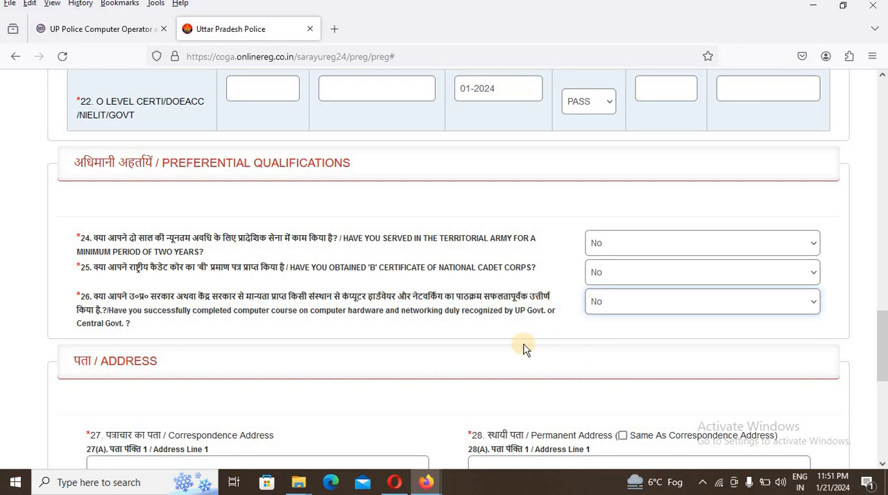
- Answer Yes to the computer hardware and networking course question to check its certificate fields, and return the answer to No
left_click(631, 306)
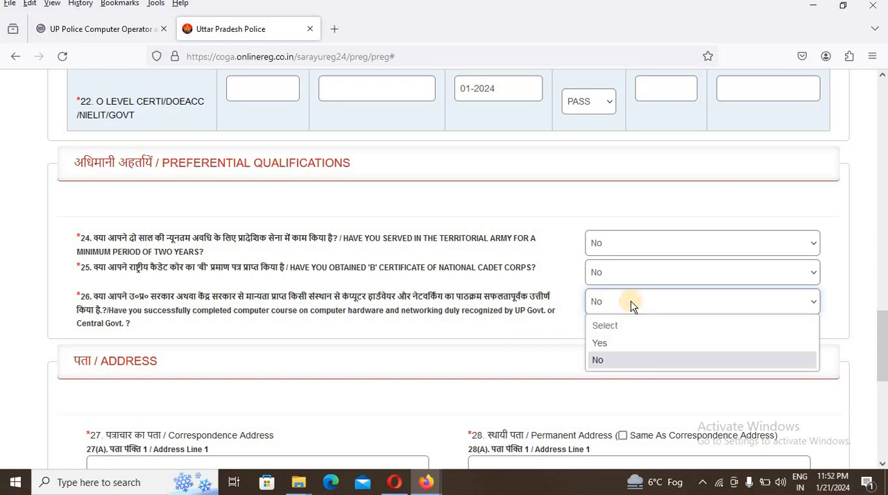
left_click(609, 345)
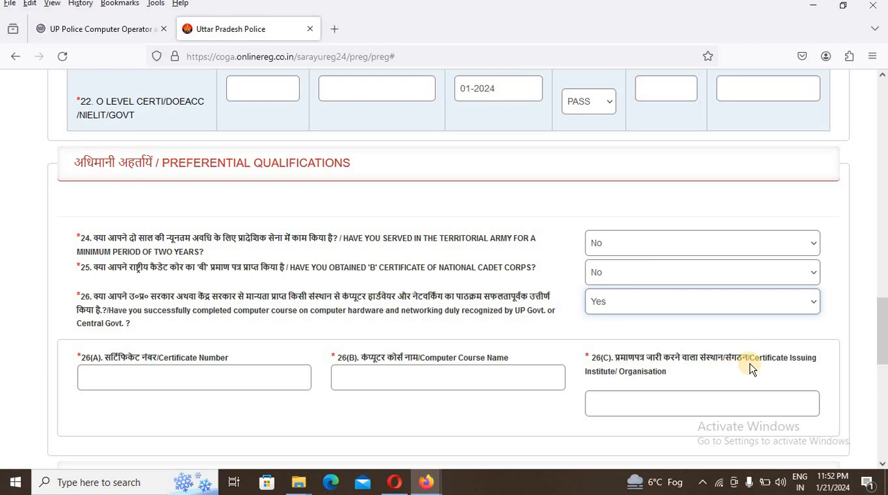
scroll(686, 410, "down", 2)
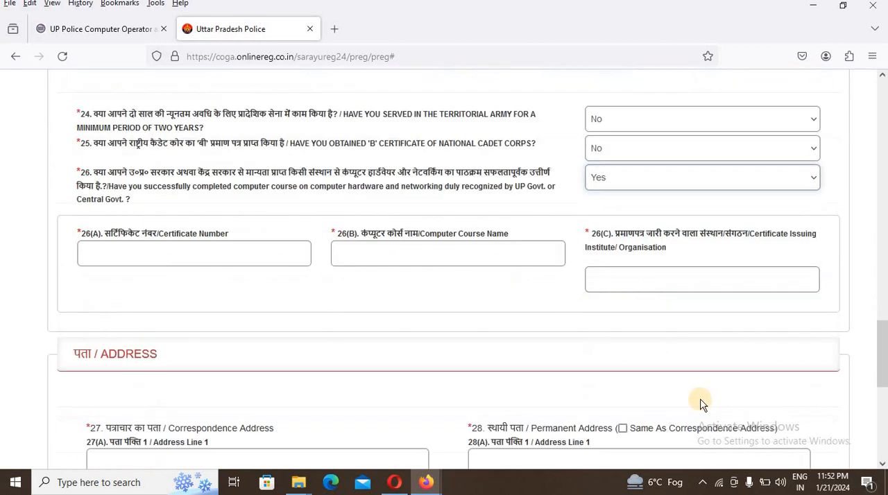
scroll(694, 277, "up", 1)
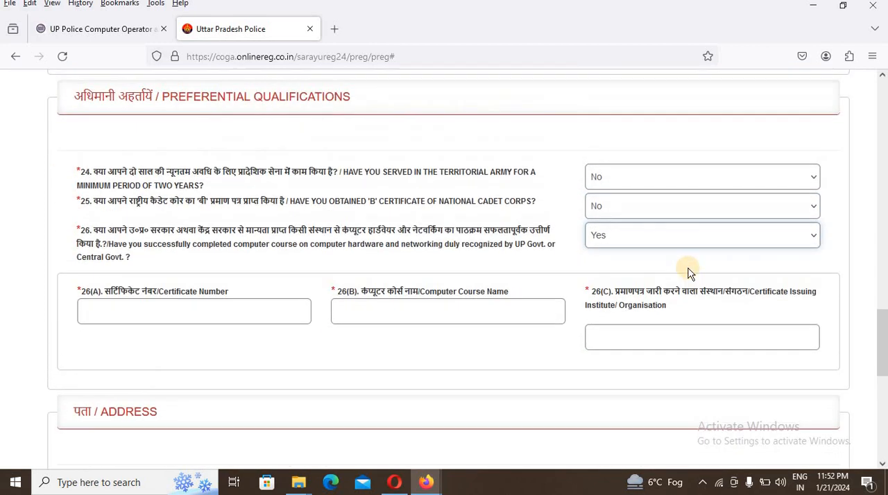
left_click(640, 239)
left_click(597, 293)
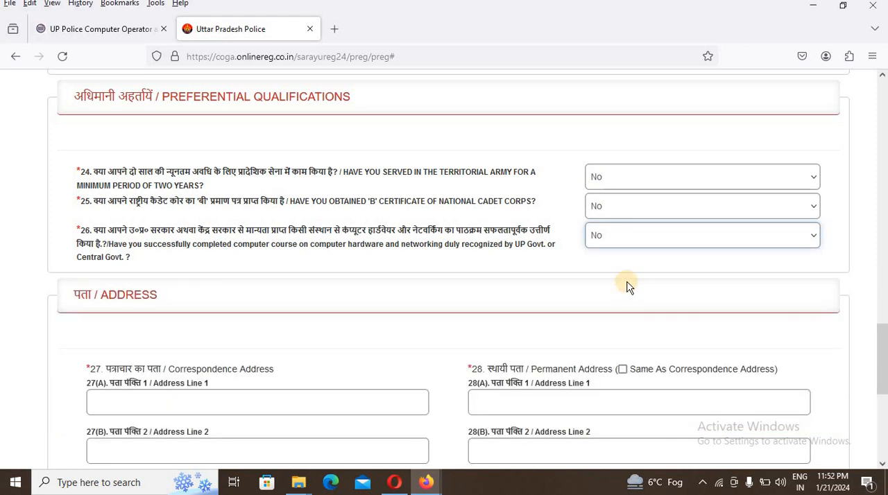
- Set the correspondence address's state to UTTAR PRADESH and its district to Azamgarh
scroll(624, 290, "down", 2)
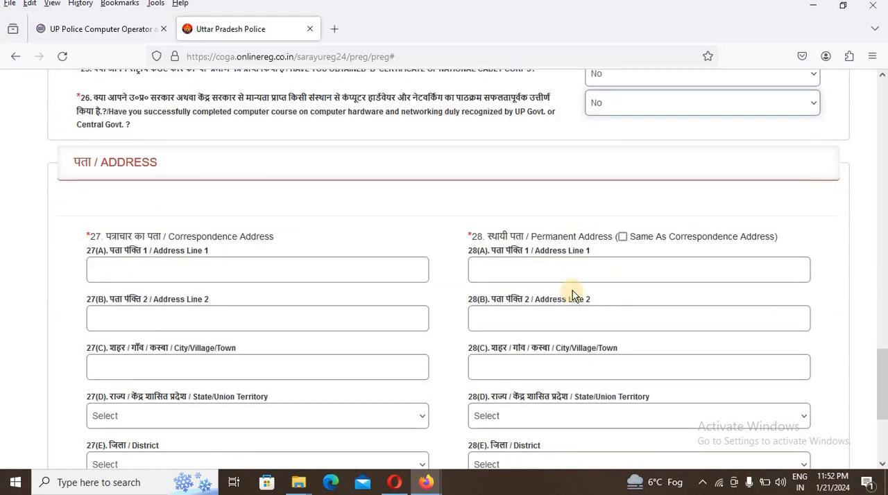
scroll(335, 224, "down", 2)
scroll(336, 220, "up", 1)
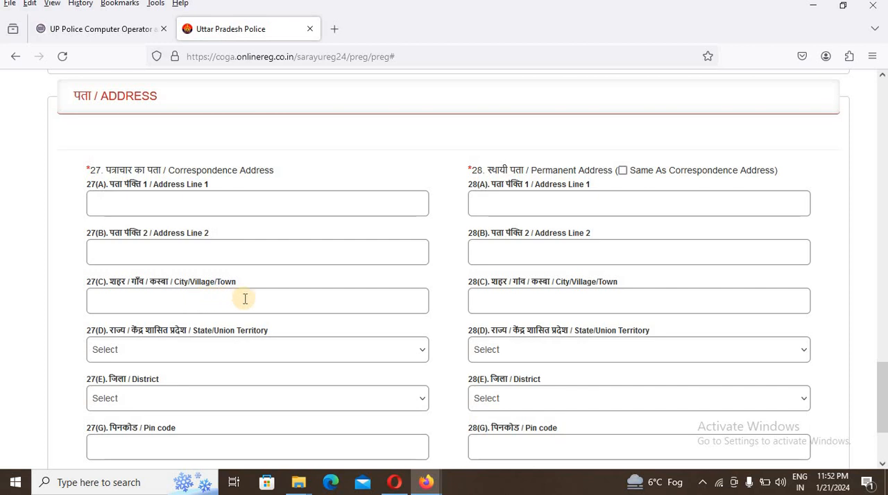
left_click(162, 350)
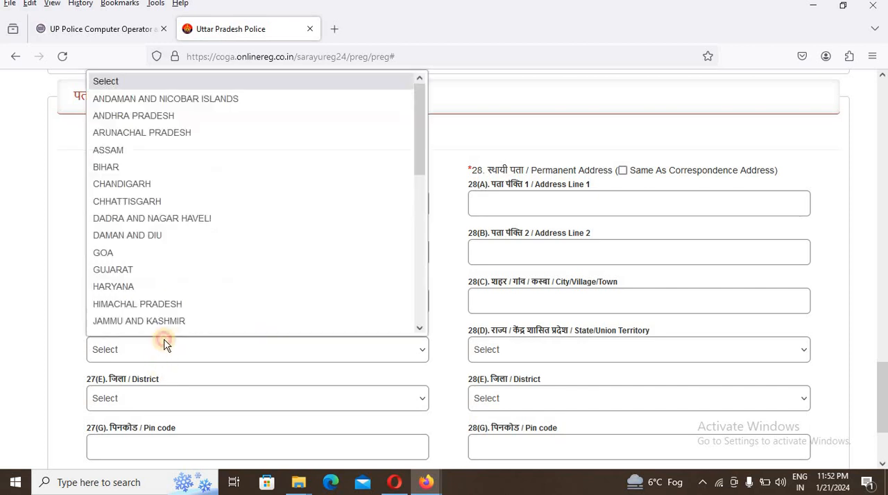
scroll(181, 260, "down", 5)
left_click(133, 296)
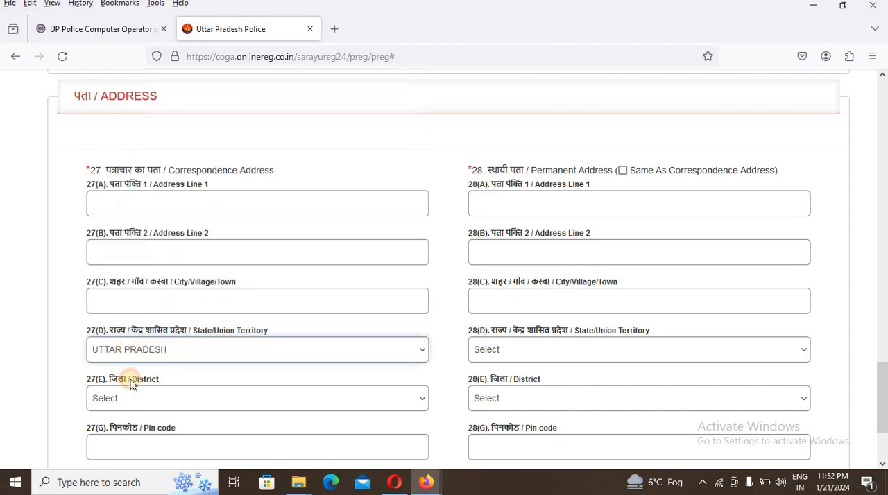
left_click(136, 401)
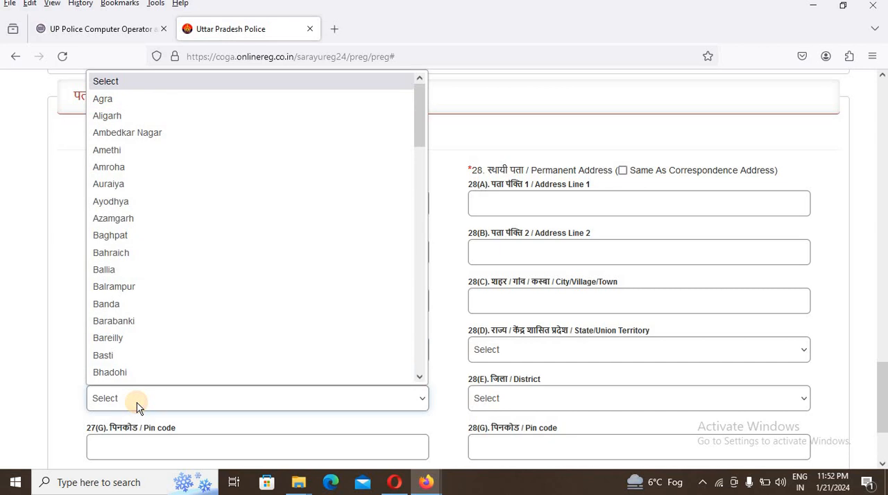
left_click(129, 220)
- Mark the permanent address as the same as the correspondence address
scroll(174, 361, "down", 2)
left_click(155, 315)
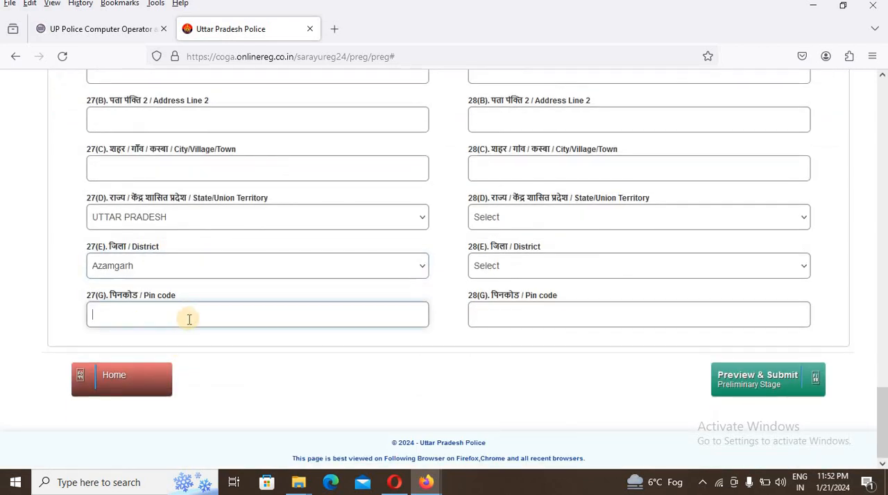
scroll(288, 272, "up", 2)
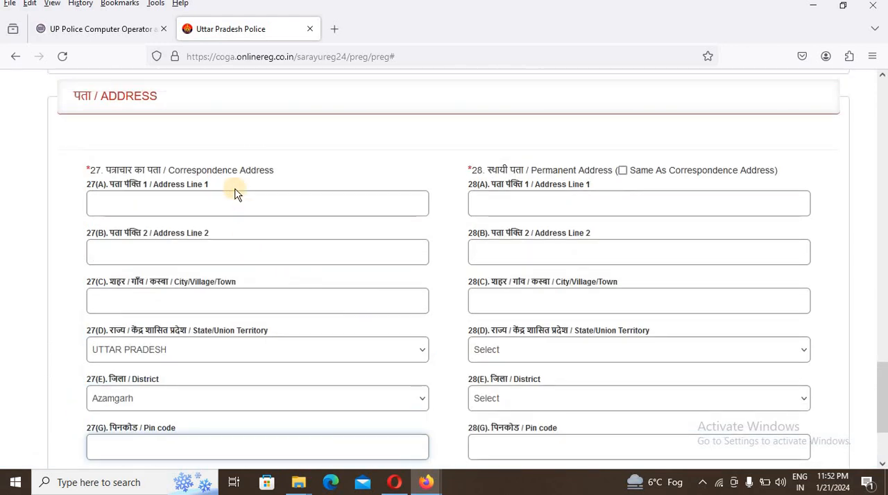
left_click(623, 171)
- Accept all seven declarations at the end of the application preview
scroll(659, 292, "down", 2)
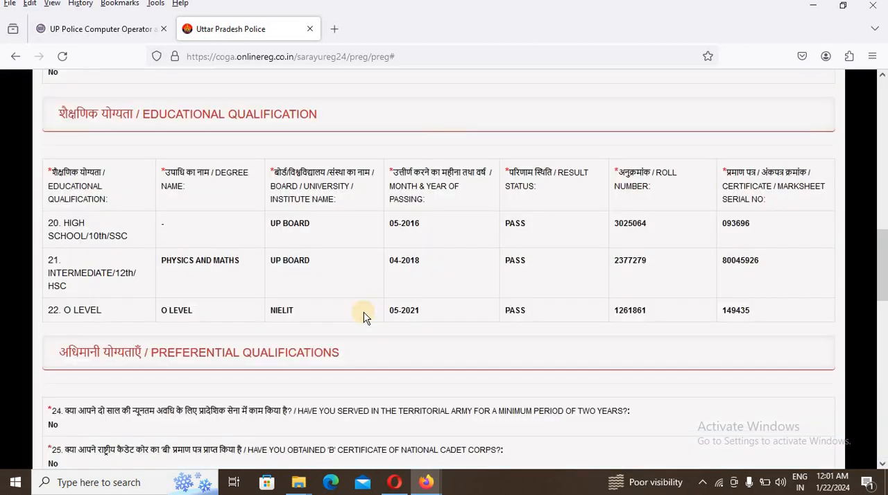
scroll(365, 306, "down", 15)
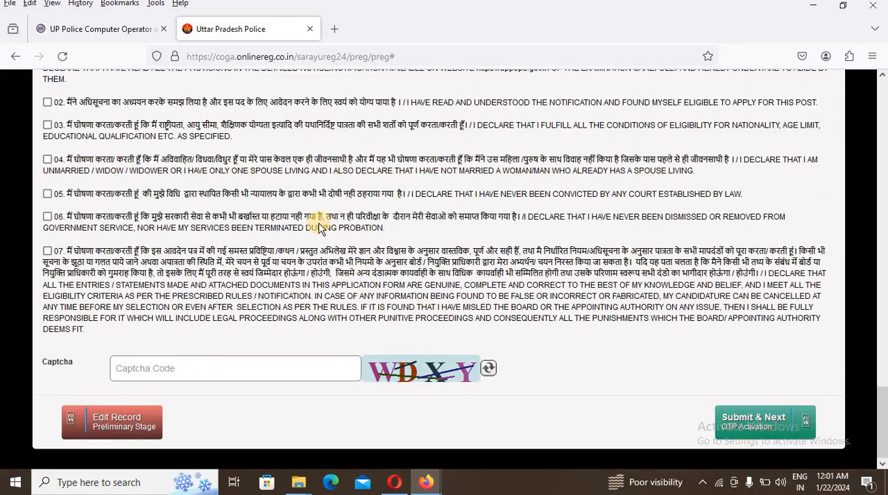
scroll(319, 229, "up", 3)
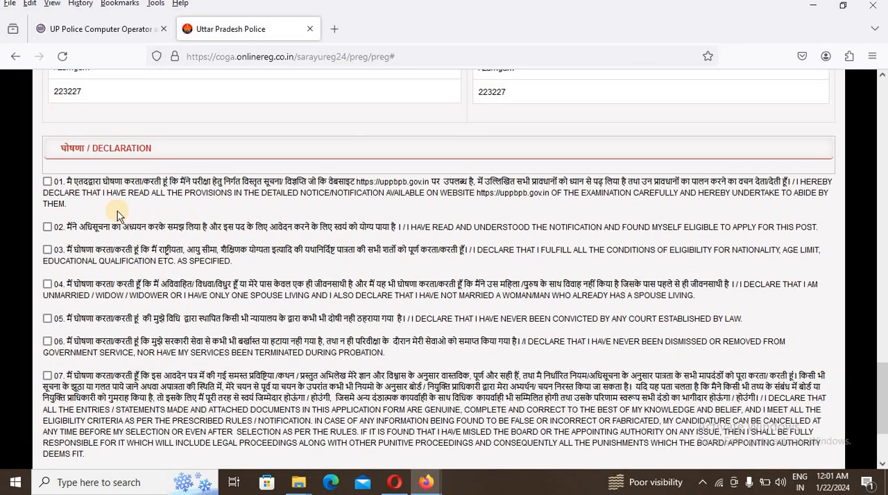
left_click(47, 182)
left_click(47, 227)
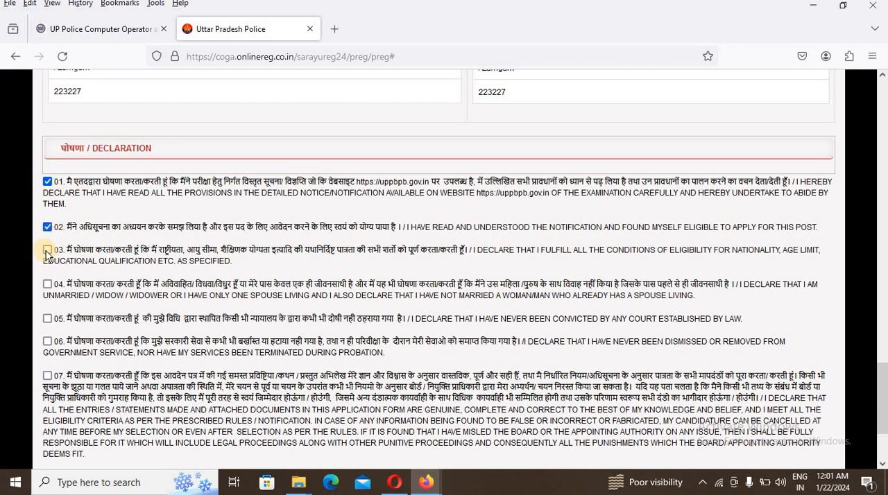
left_click(47, 251)
left_click(47, 284)
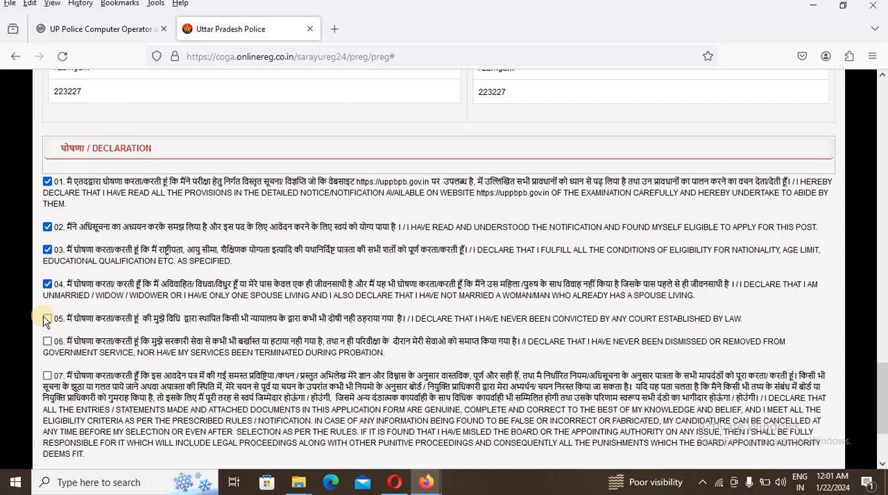
left_click(47, 319)
left_click(47, 342)
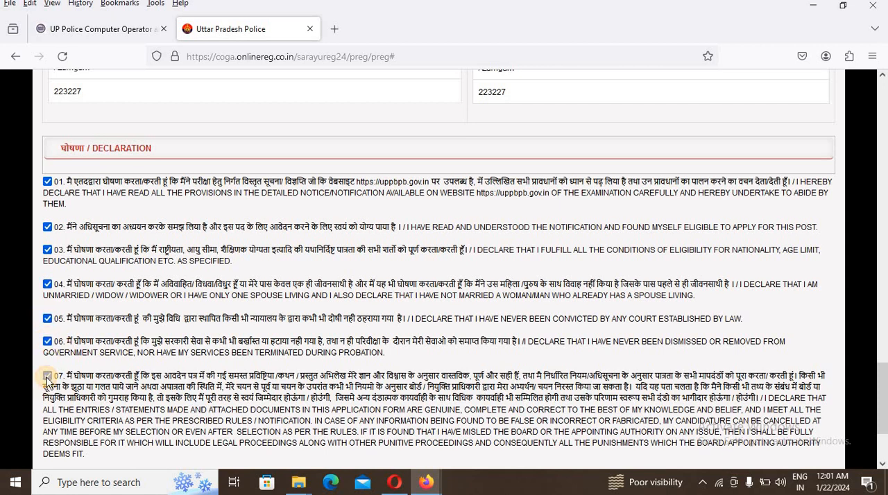
left_click(47, 376)
- Enter the displayed captcha code and submit the preliminary application to proceed to OTP activation
scroll(84, 378, "down", 3)
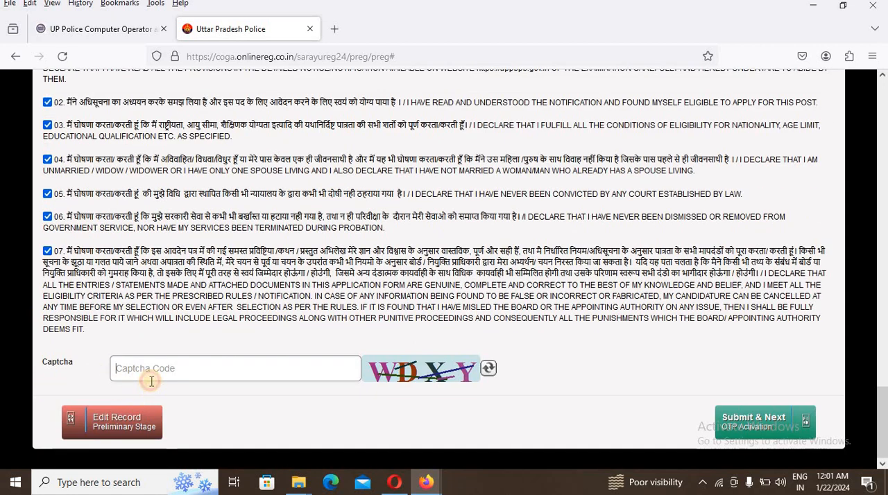
left_click(151, 379)
type("WD")
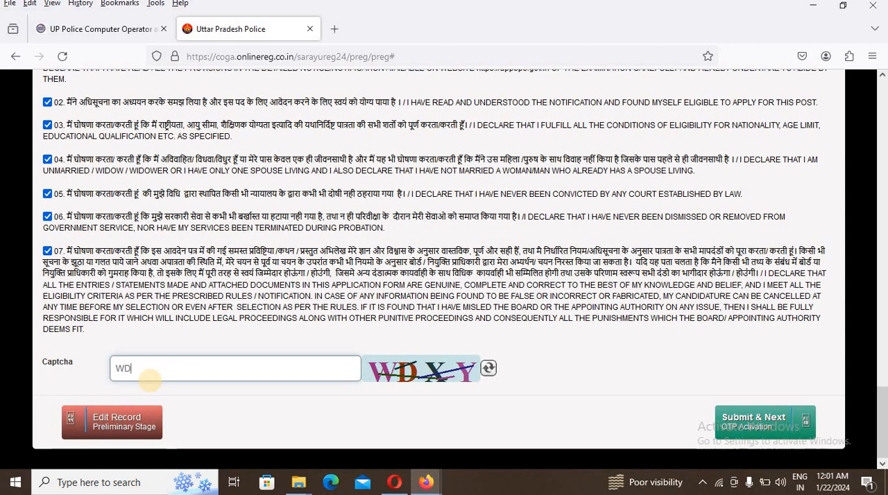
type("XY")
left_click(750, 427)
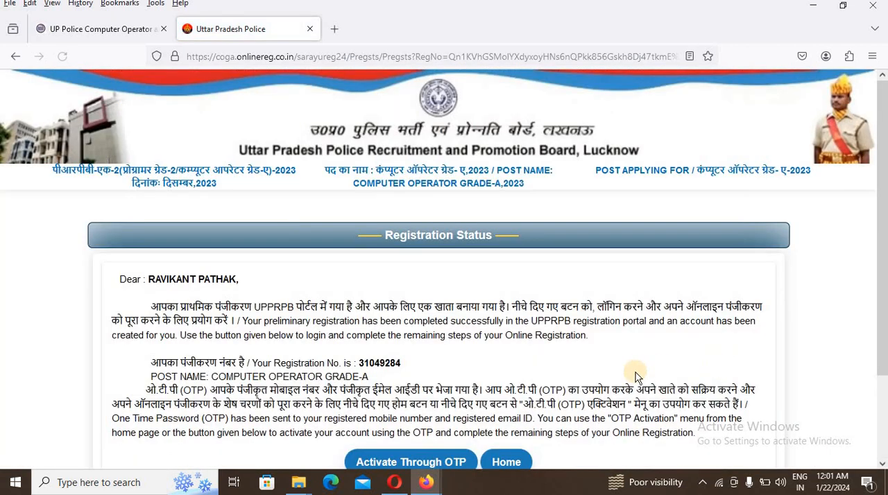
- Open the OTP activation form from the registration status page
scroll(360, 257, "down", 3)
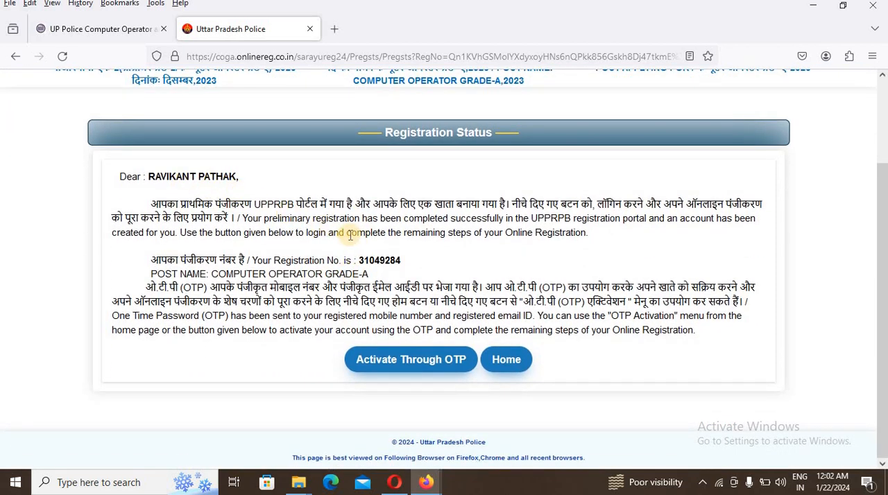
left_click(431, 370)
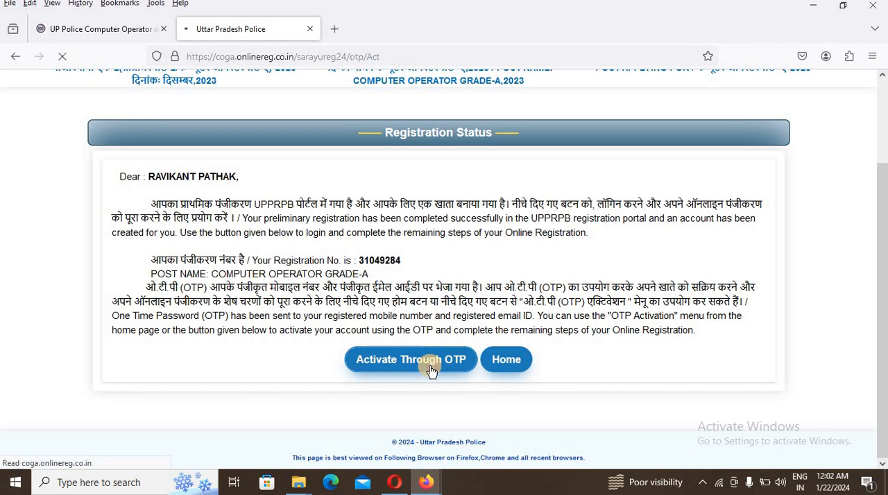
scroll(437, 410, "down", 1)
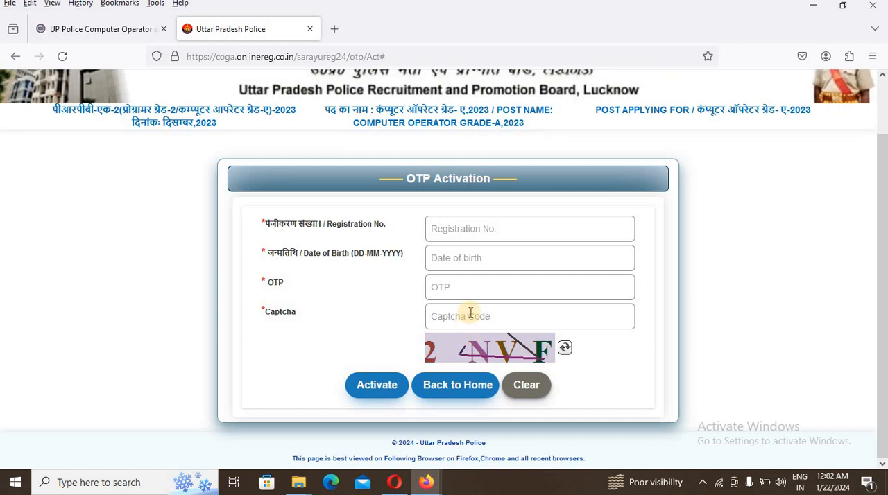
- Return to the recruitment home page and request the activation code through the Get OTP form
left_click(443, 394)
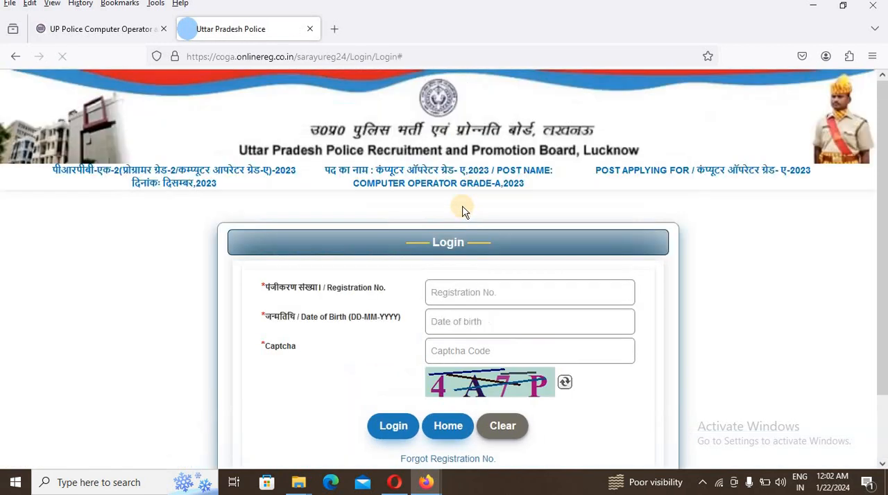
scroll(451, 241, "down", 2)
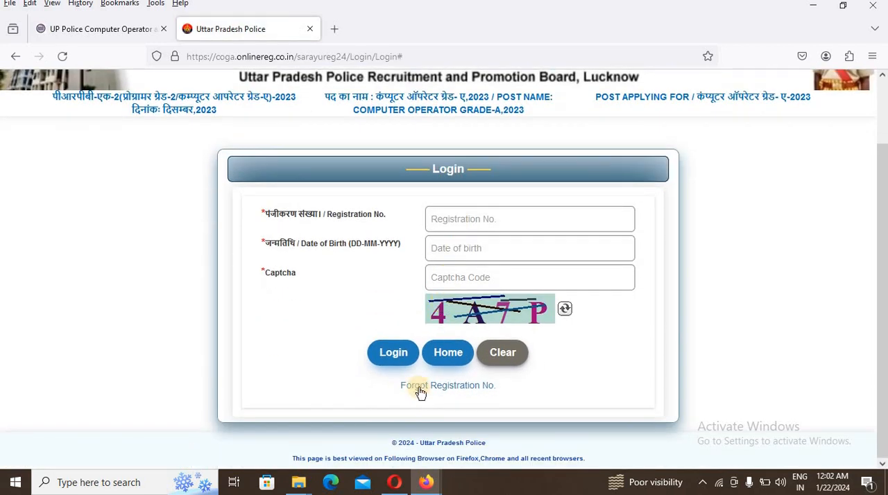
left_click(446, 360)
scroll(323, 270, "down", 2)
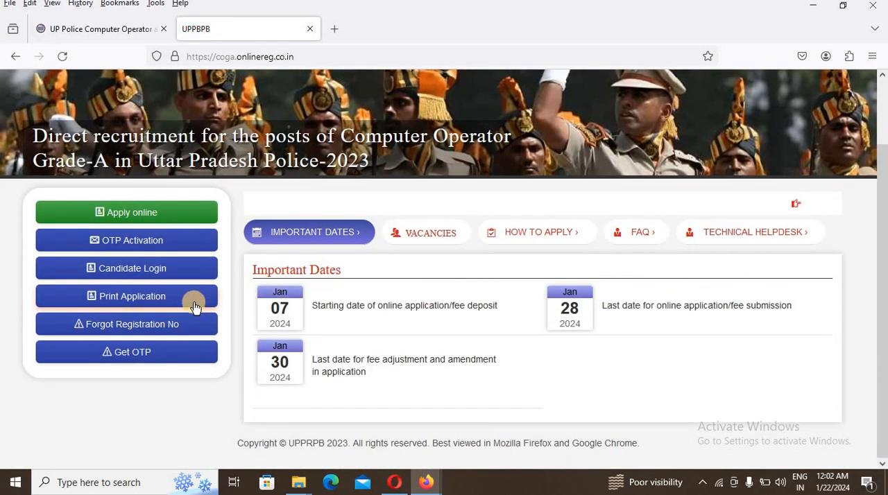
left_click(142, 355)
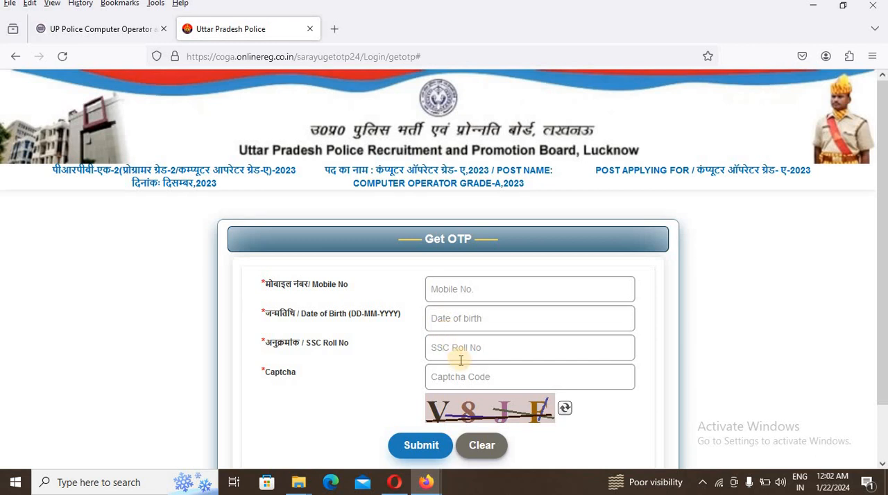
left_click(434, 449)
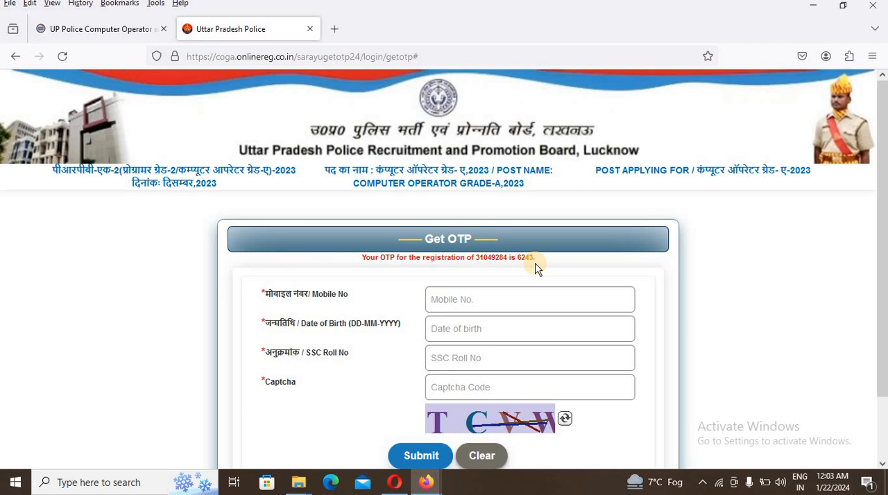
- Switch to the Sarkari Result page and reopen the UP Police Computer Operator recruitment portal from its links section
scroll(483, 451, "down", 2)
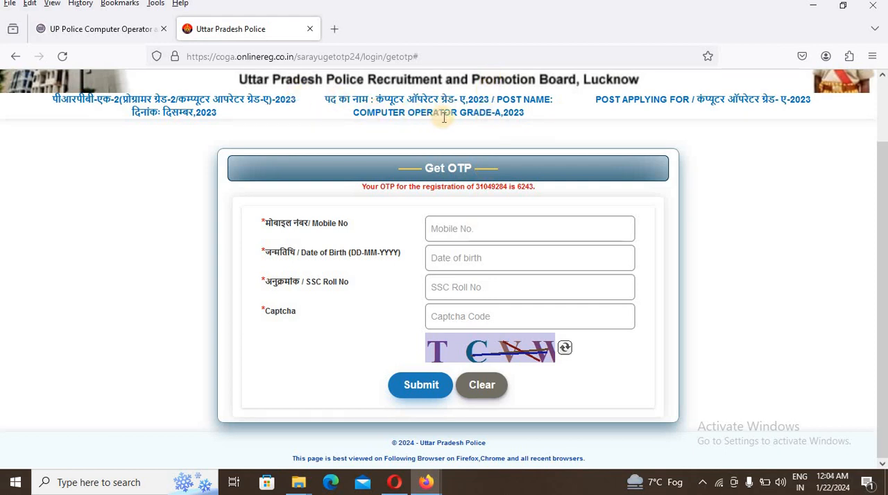
scroll(441, 104, "up", 2)
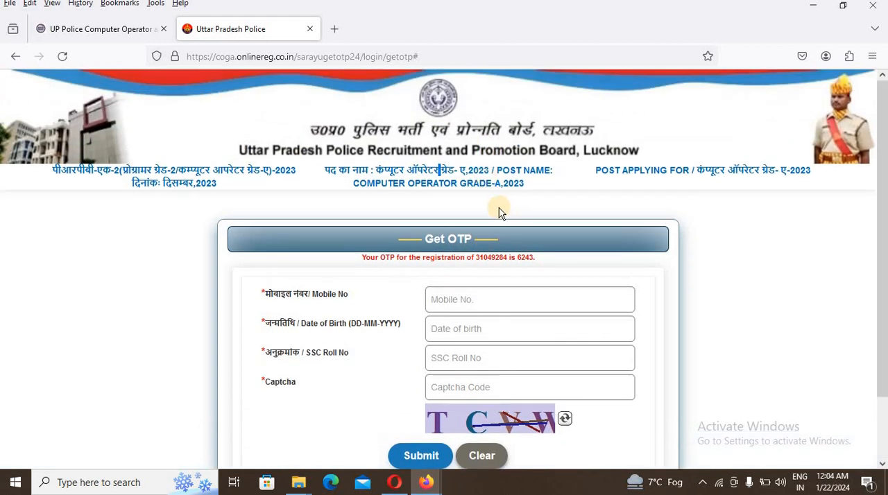
left_click(20, 65)
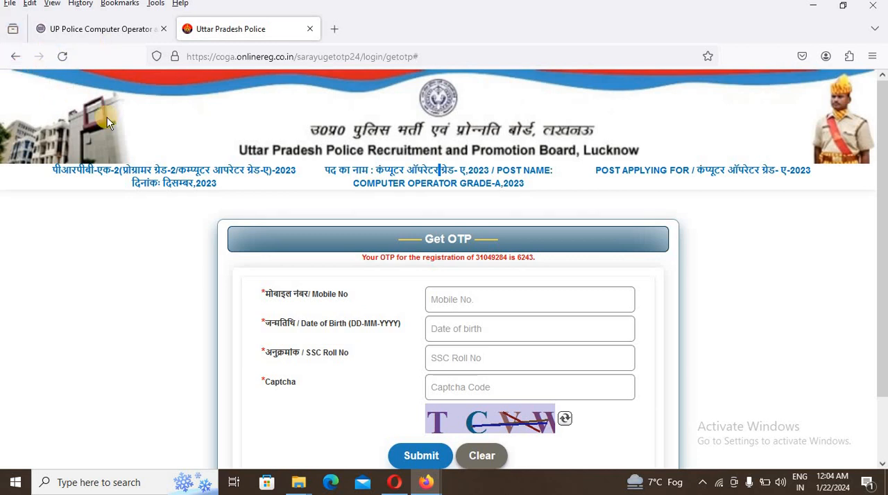
left_click(103, 29)
scroll(182, 129, "down", 15)
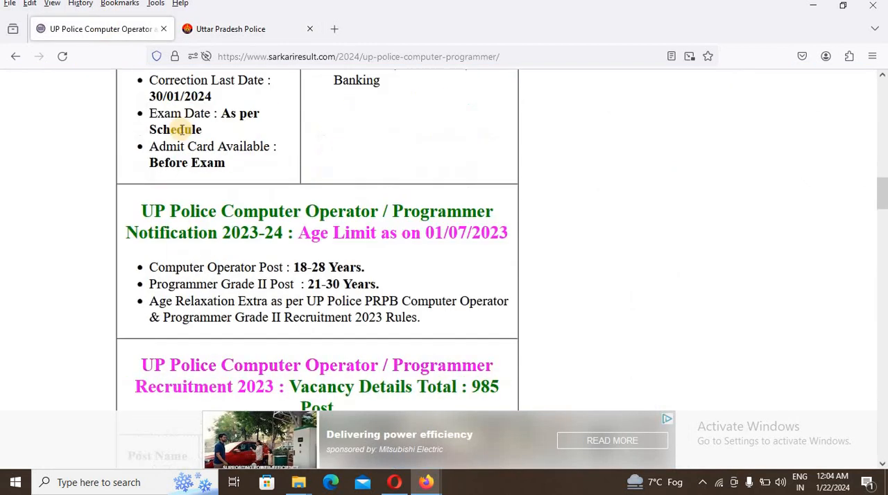
scroll(319, 235, "down", 6)
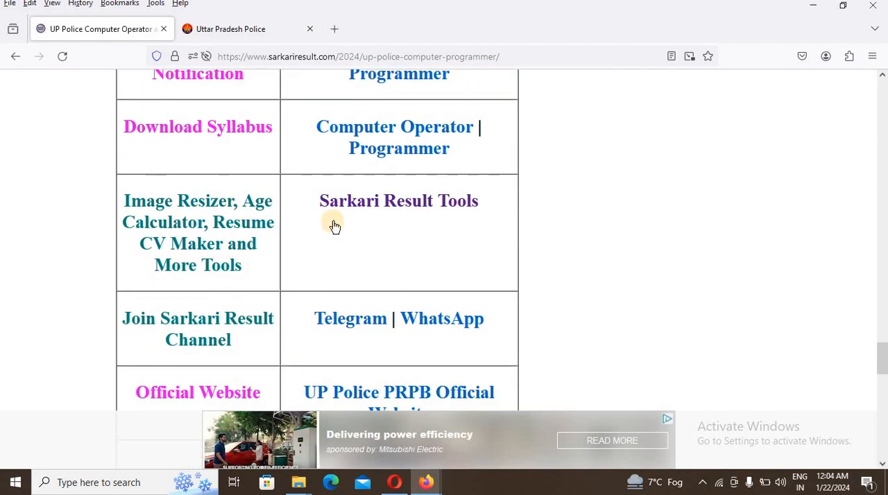
scroll(333, 226, "up", 3)
left_click(359, 98)
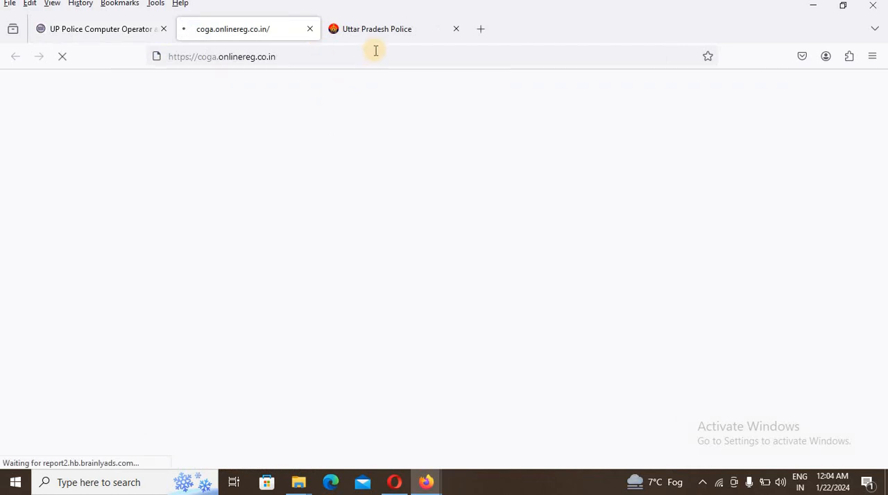
- Open the OTP activation form, enter the registration number, date of birth, OTP and captcha, and activate the registration
scroll(397, 176, "down", 2)
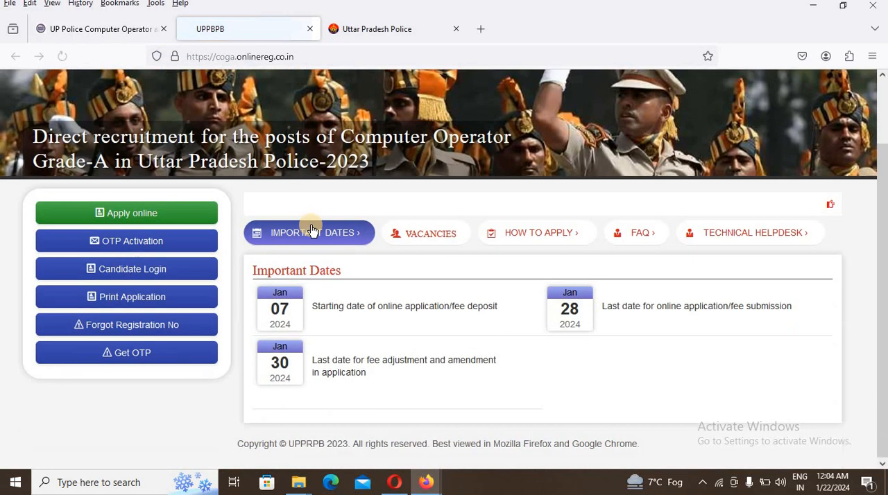
left_click(162, 251)
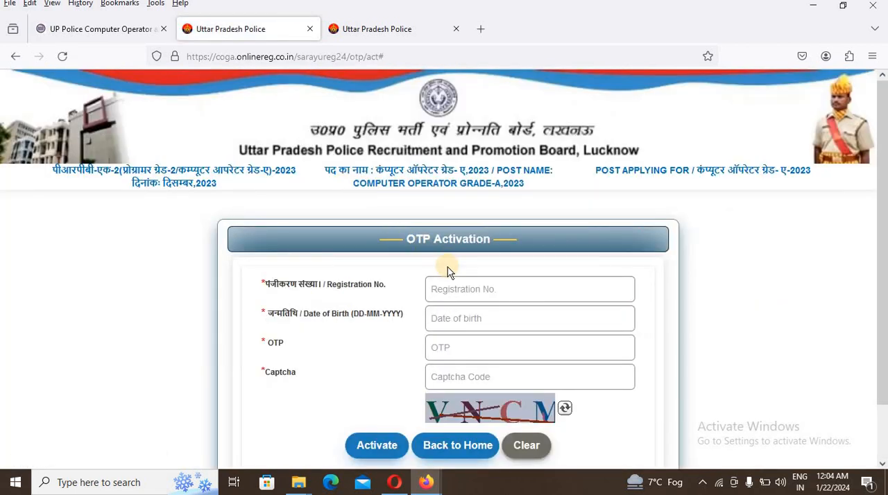
left_click(455, 287)
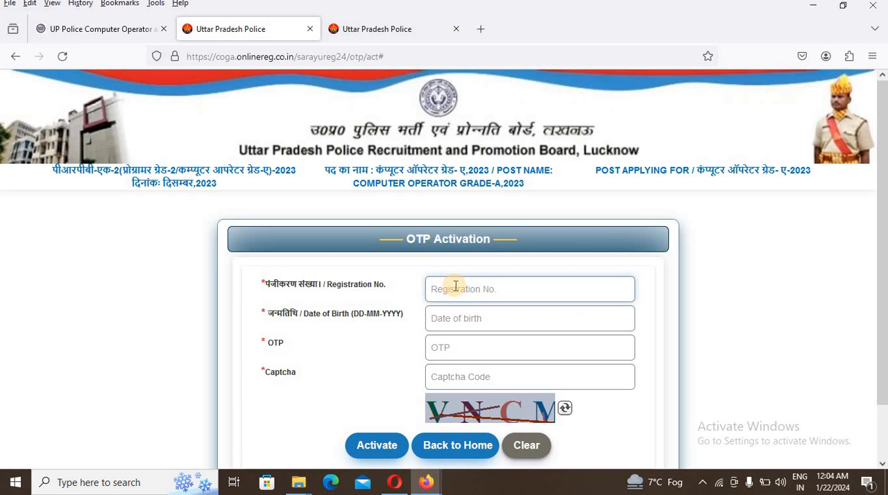
type("3")
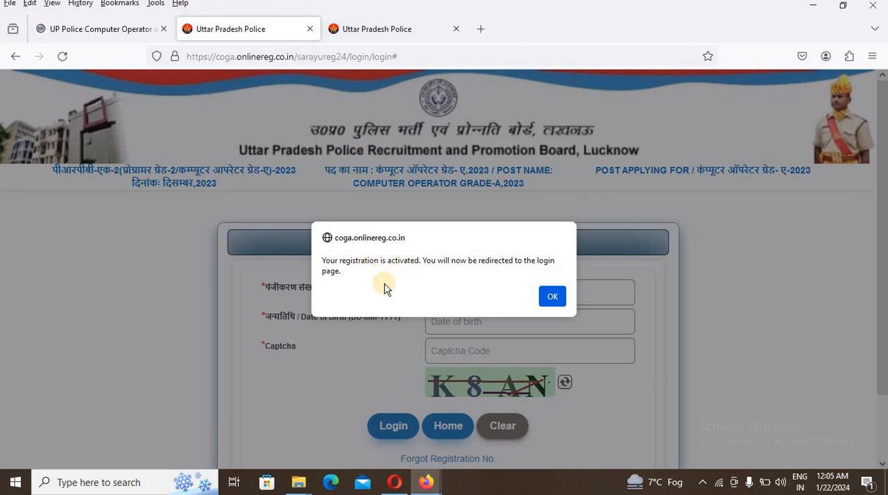
left_click(553, 297)
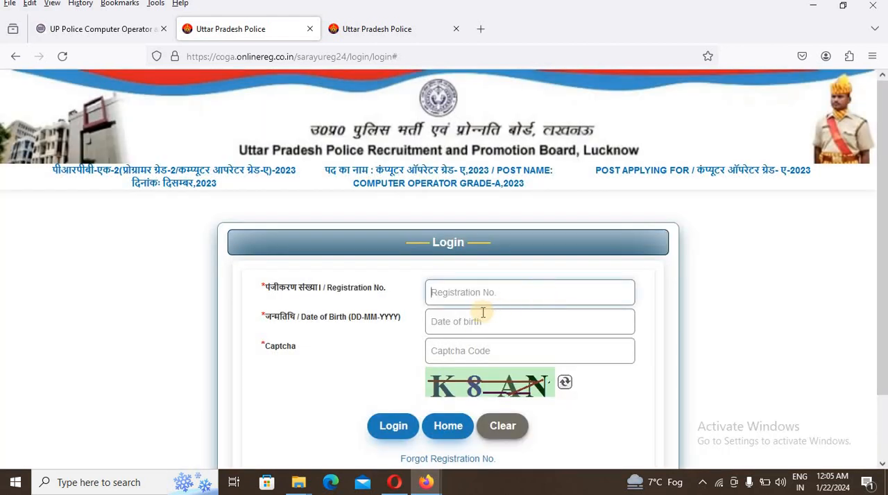
- Log in with the registration number, date of birth and captcha, and proceed to SBIePay to pay the application fee
left_click(481, 350)
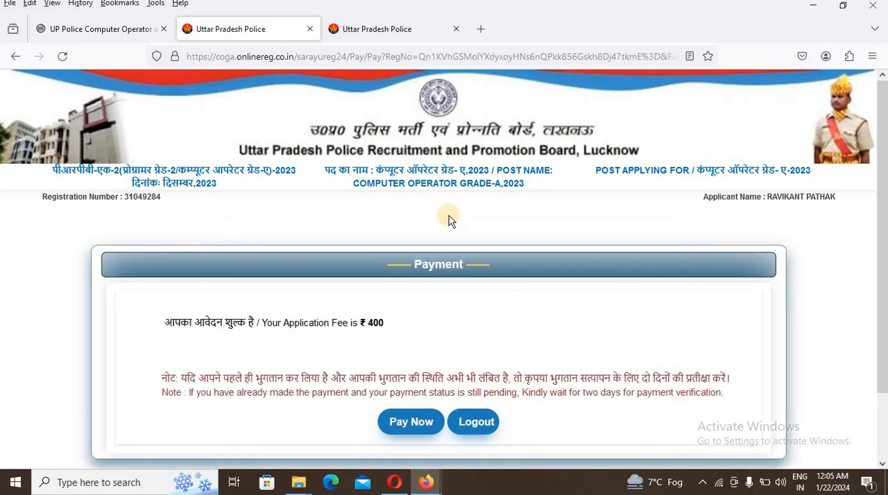
left_click(419, 422)
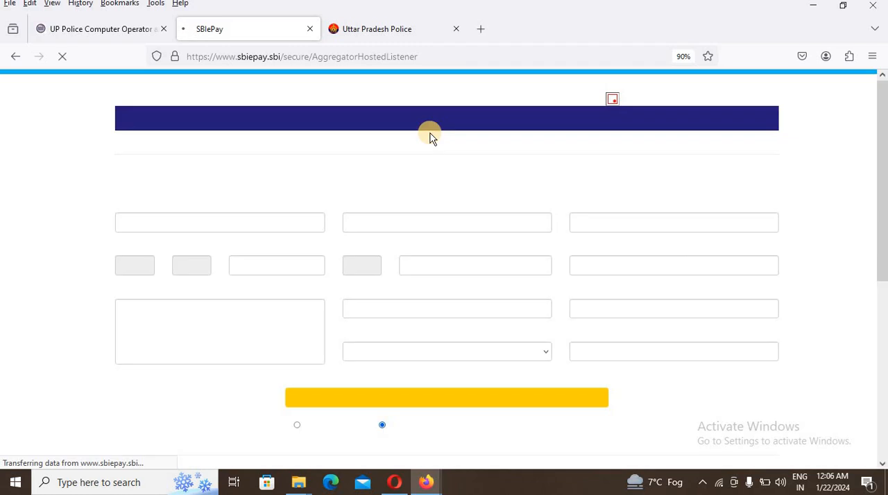
scroll(430, 137, "down", 3)
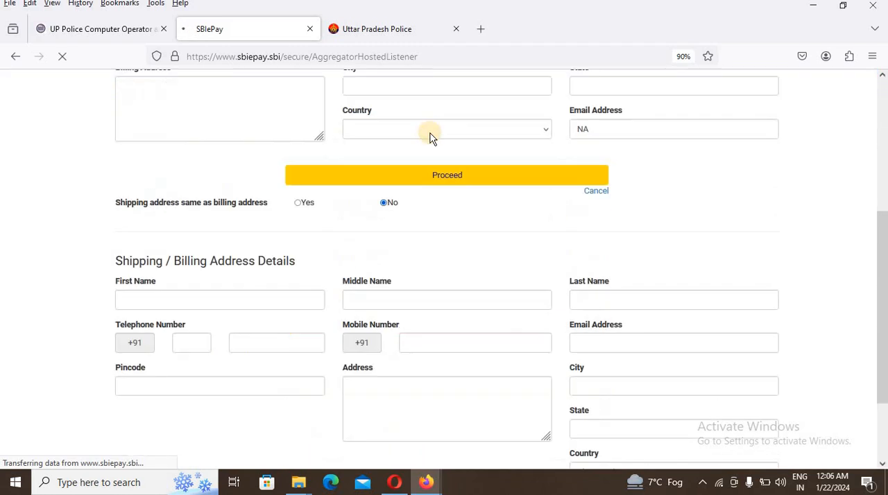
scroll(434, 113, "up", 2)
scroll(434, 114, "up", 2)
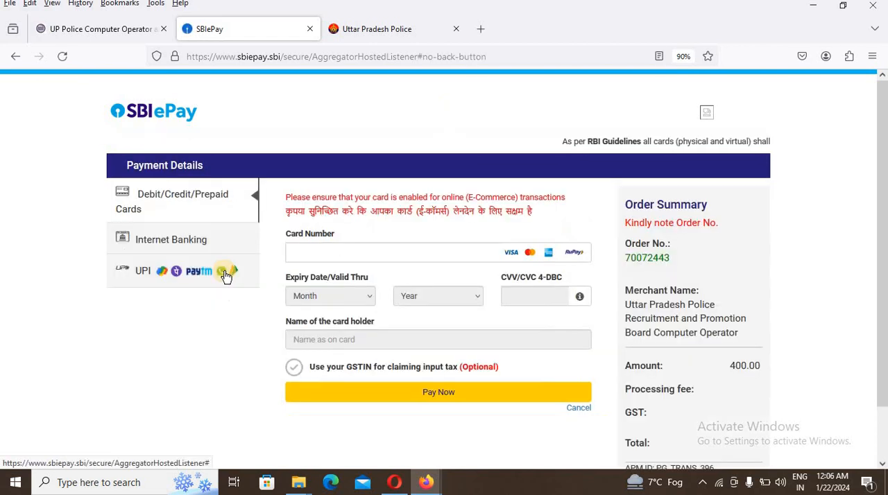
- Choose UPI QR as the payment option and proceed to pay the ₹400 application fee
left_click(225, 276)
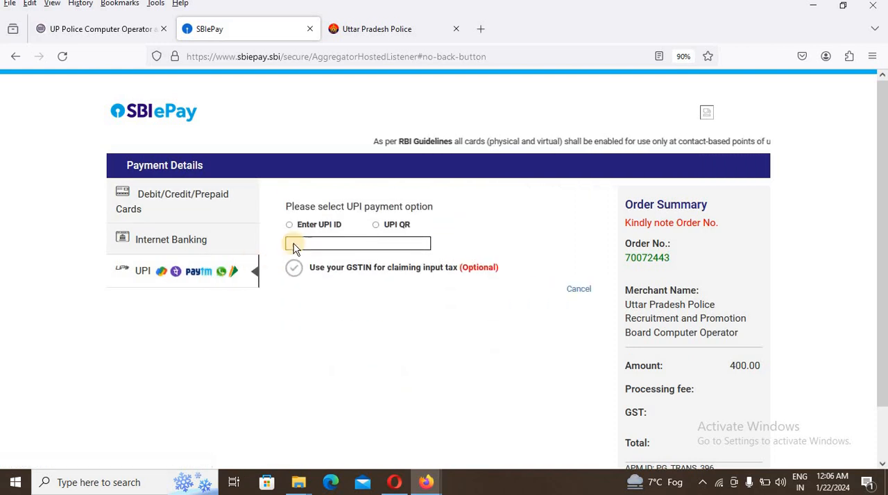
left_click(380, 225)
left_click(438, 297)
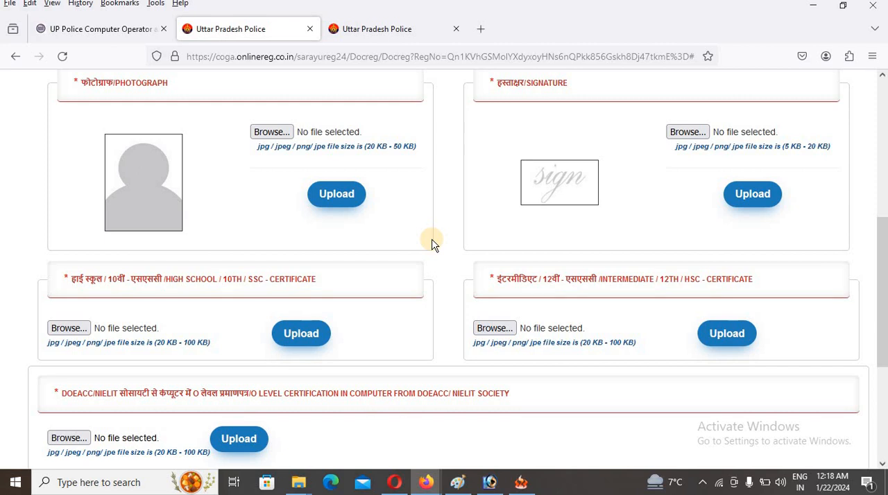
- Upload the applicant's photograph from Downloads using the file WhatsApp Image 2024-01-22 at 4.39.17 AM
left_click(286, 134)
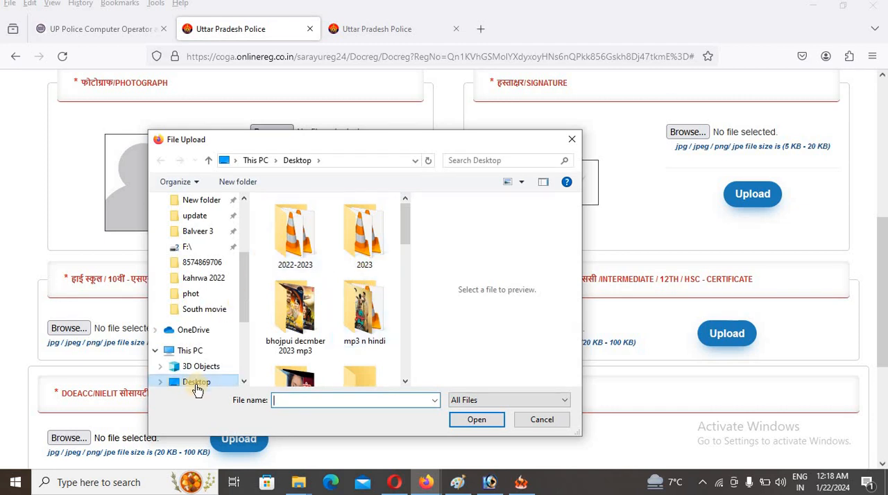
scroll(205, 383, "down", 1)
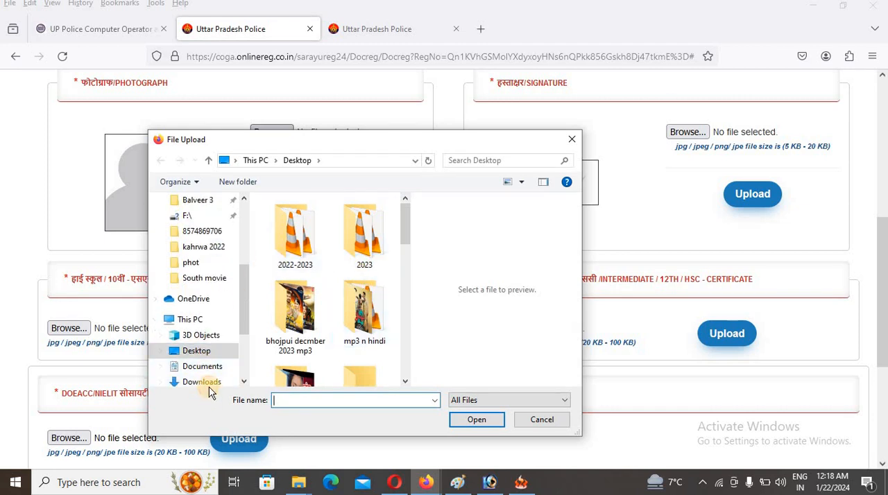
left_click(207, 383)
double_click(287, 264)
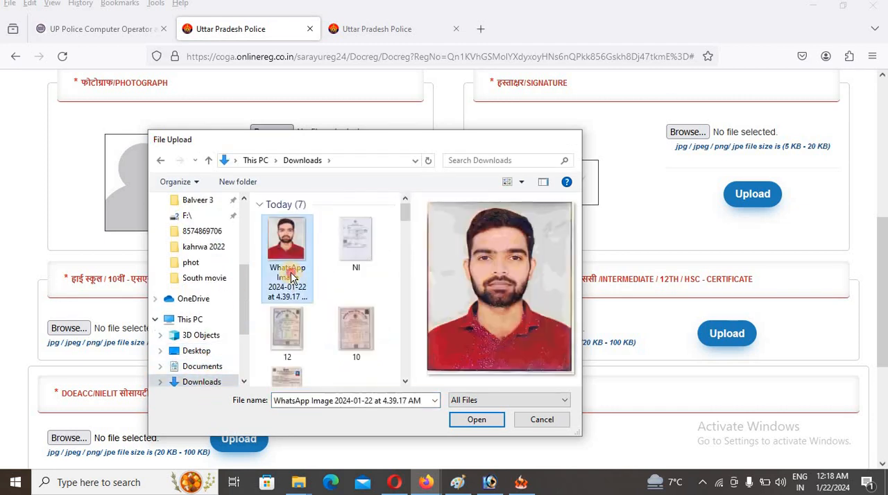
left_click(363, 193)
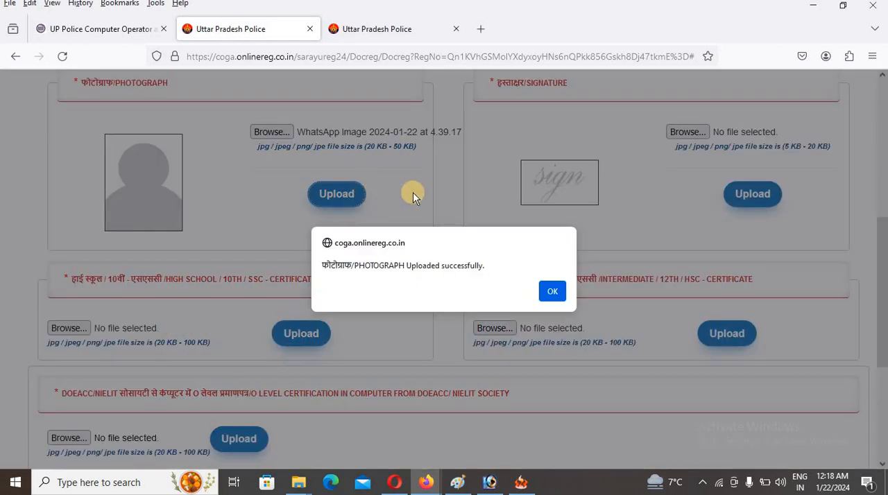
left_click(552, 294)
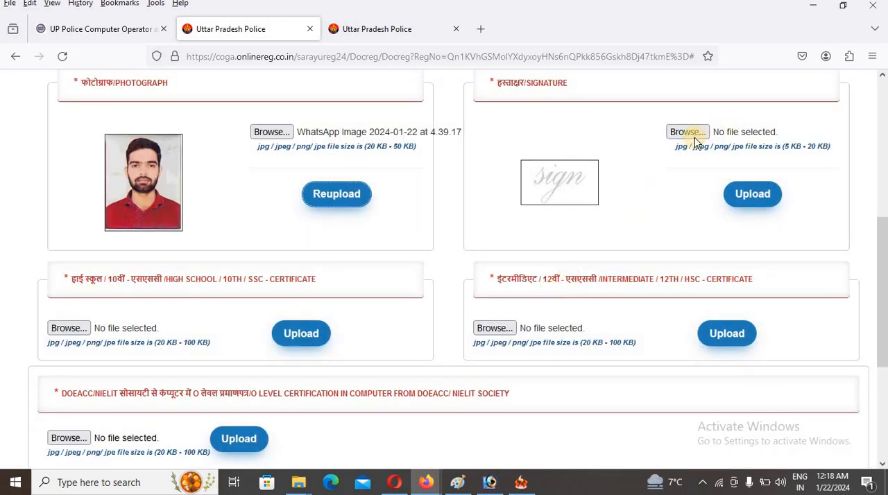
- Upload the signature image WhatsApp Image 2024-01-19 at 6.16.13 from Downloads
left_click(684, 135)
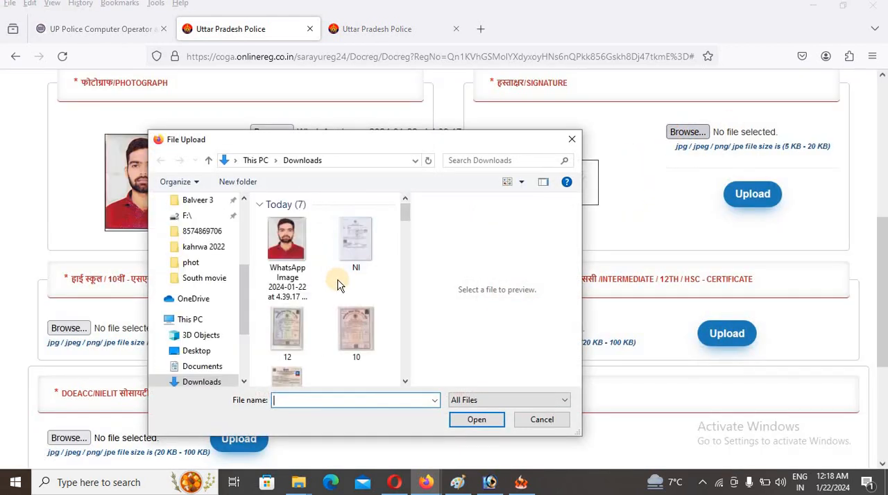
scroll(326, 312, "down", 2)
left_click(357, 275)
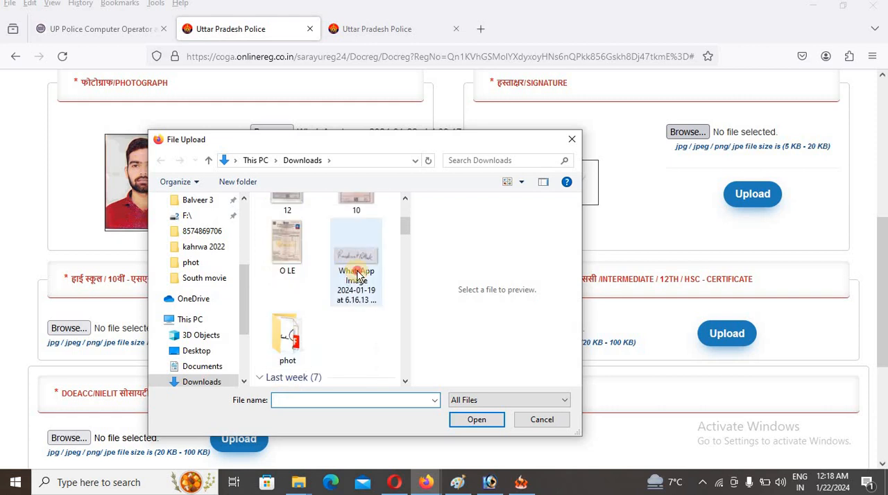
left_click(480, 419)
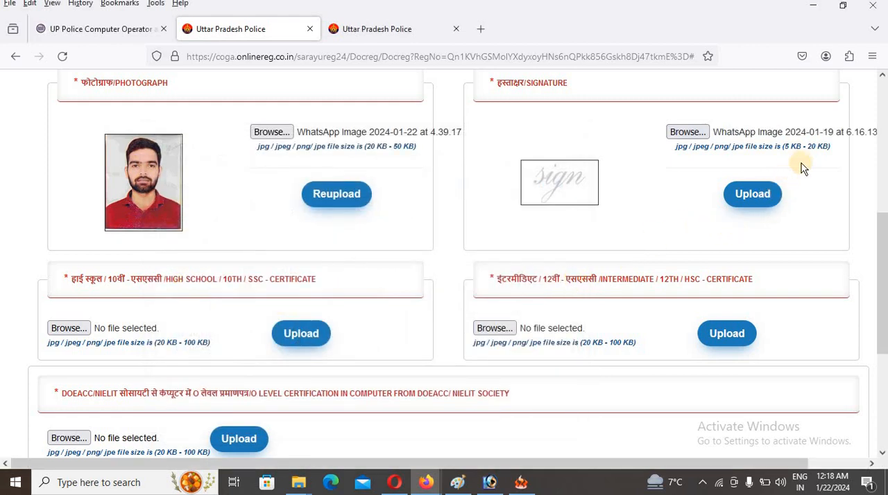
left_click(758, 198)
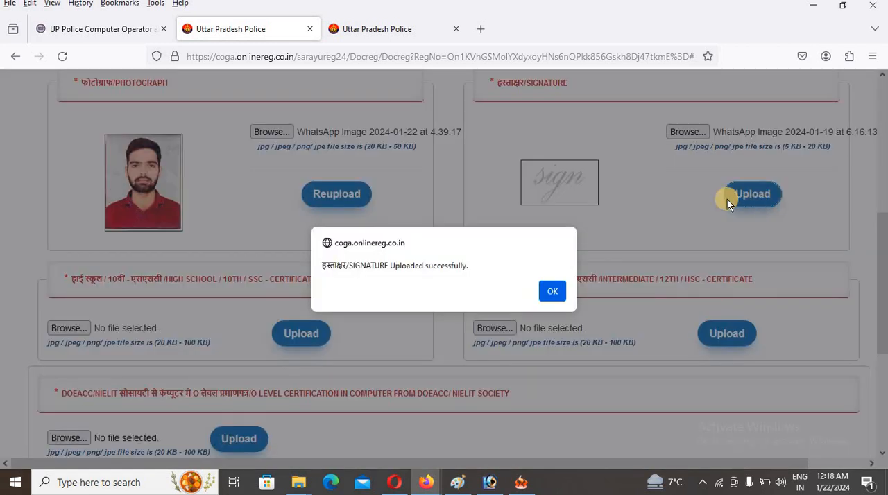
left_click(550, 290)
- Upload 10.jpg from Downloads as the High School / 10th certificate
scroll(544, 284, "down", 3)
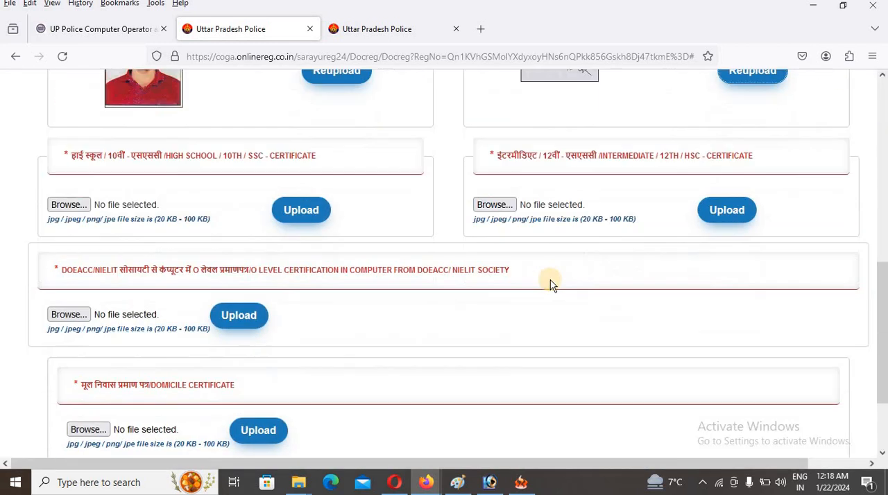
left_click(71, 196)
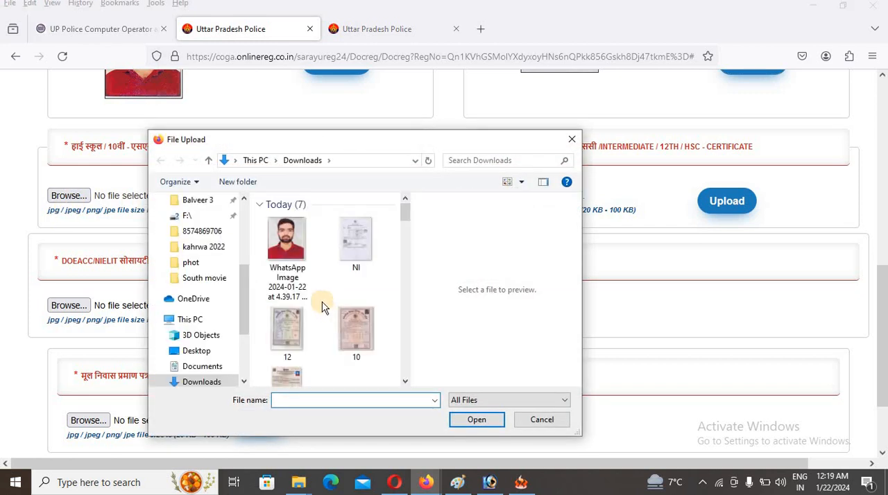
left_click(379, 347)
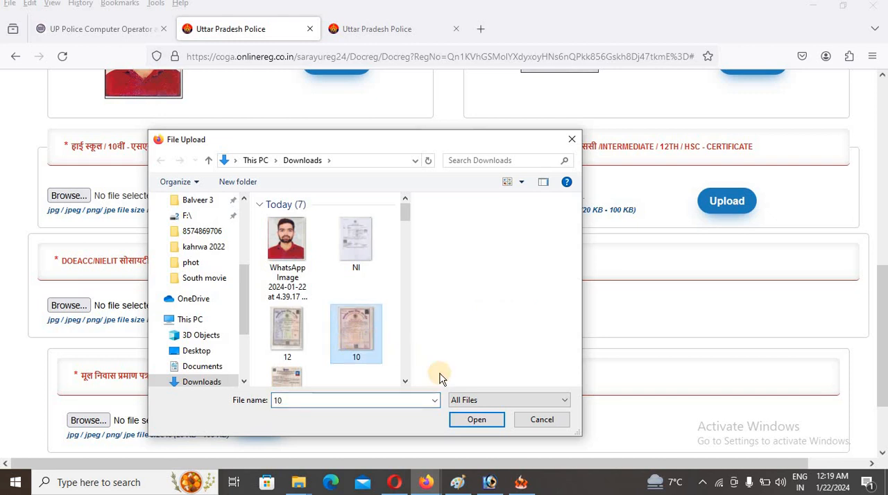
left_click(478, 420)
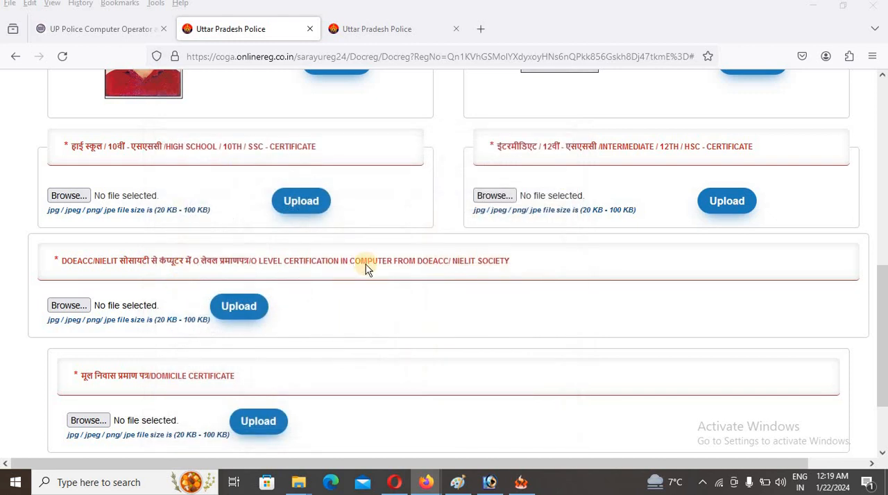
left_click(292, 201)
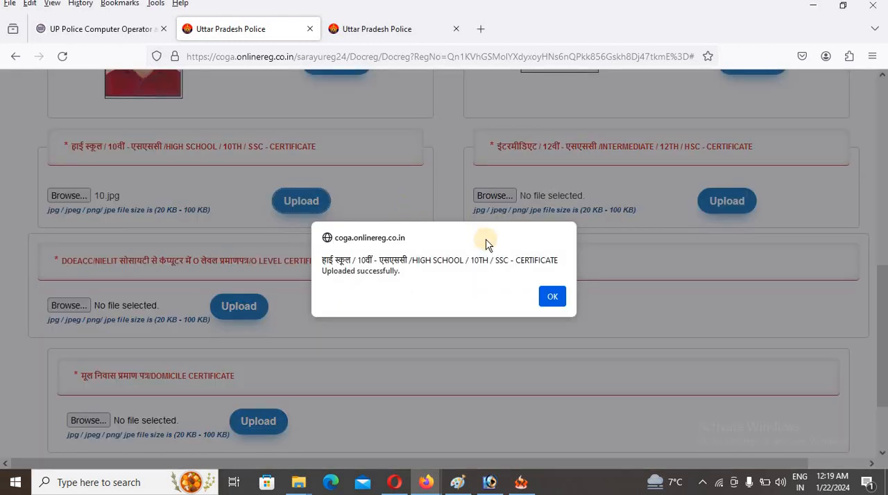
left_click(552, 298)
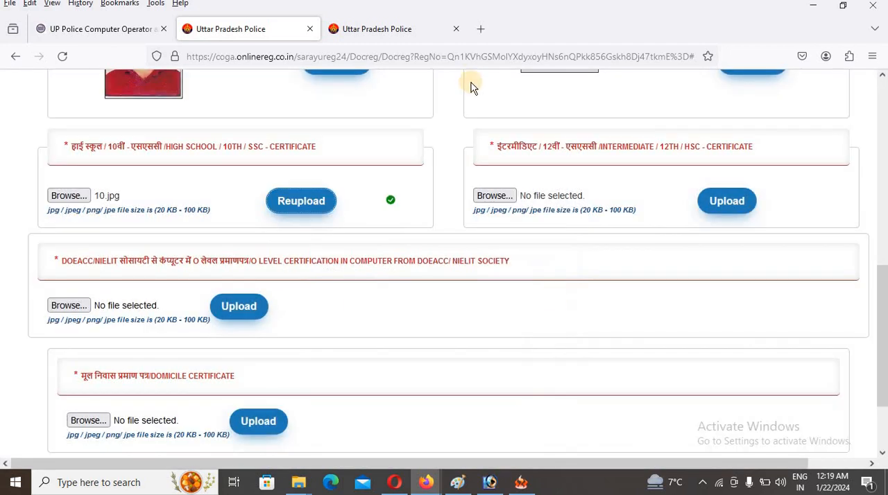
- Upload 12.jpg from Downloads as the Intermediate / 12th certificate
left_click(499, 195)
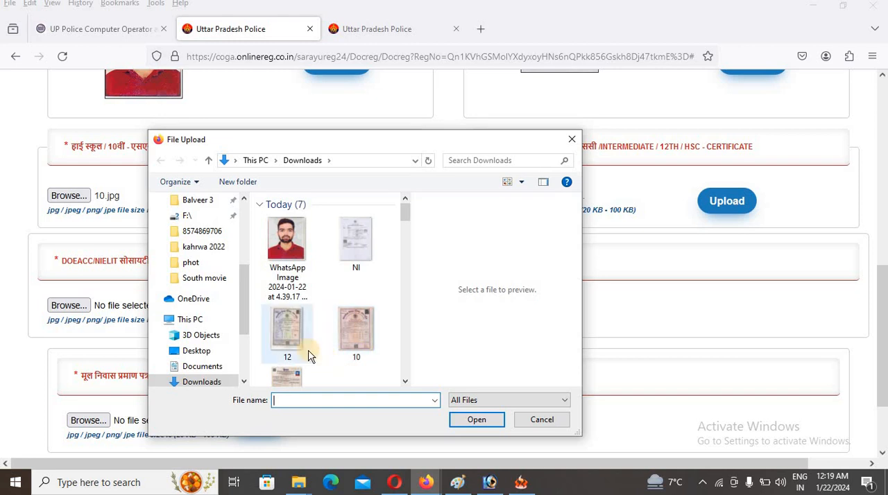
left_click(309, 355)
left_click(481, 418)
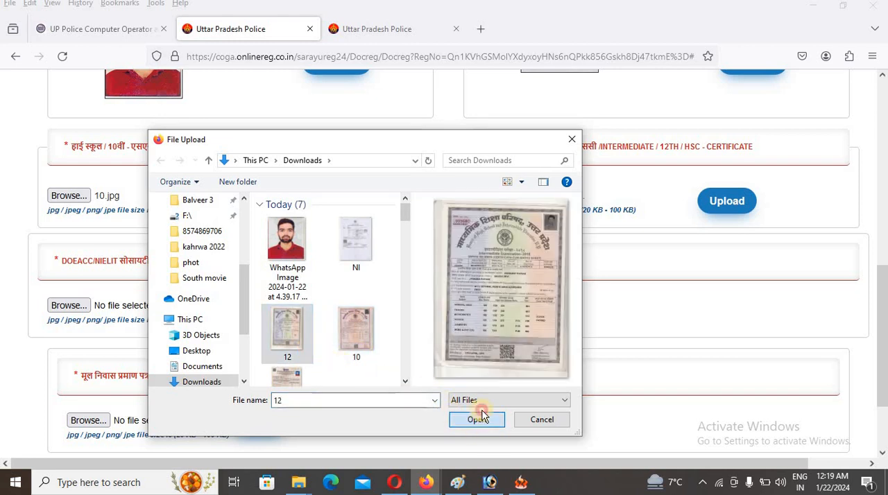
left_click(708, 199)
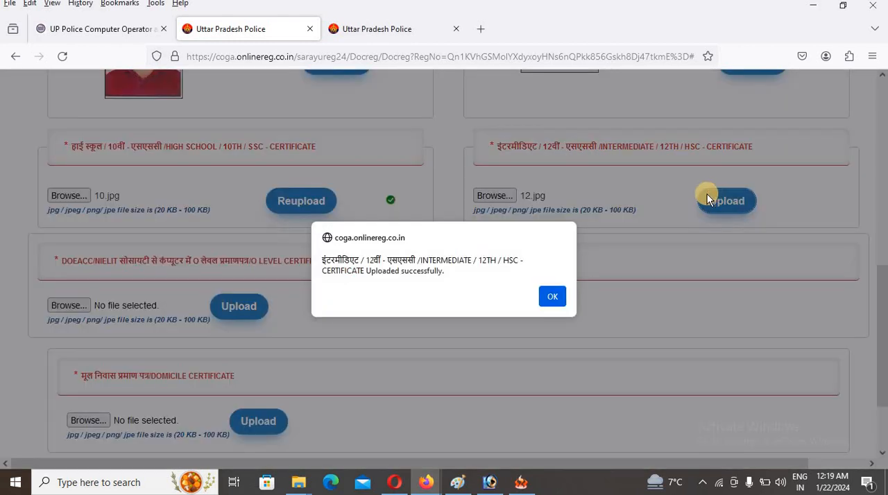
left_click(551, 295)
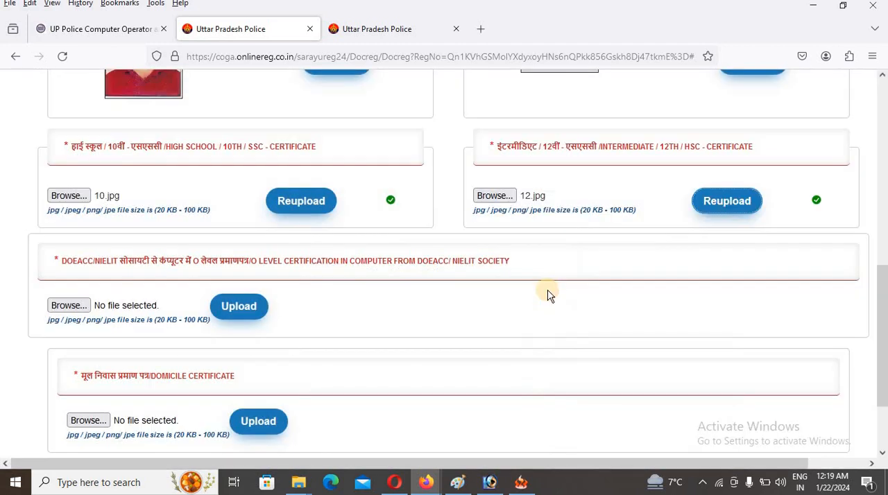
- Upload O LE.jpg from Downloads as the O Level computer certificate from DOEACC/NIELIT Society
scroll(399, 288, "down", 2)
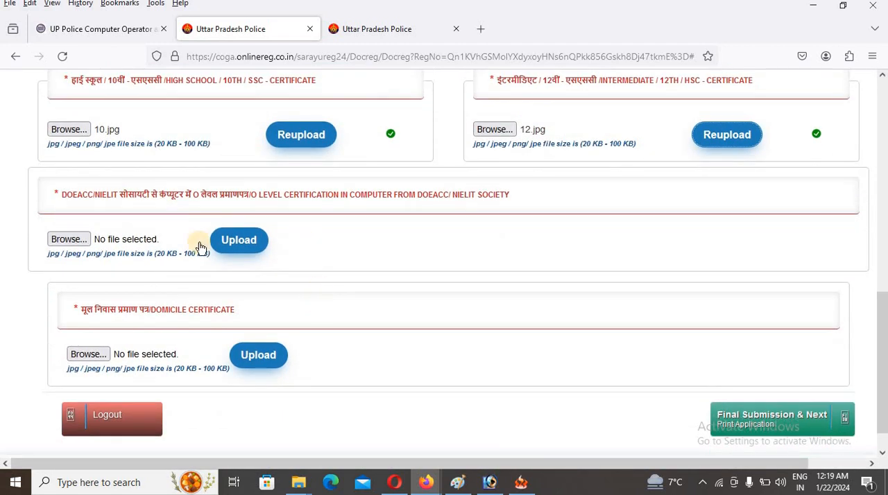
left_click(81, 243)
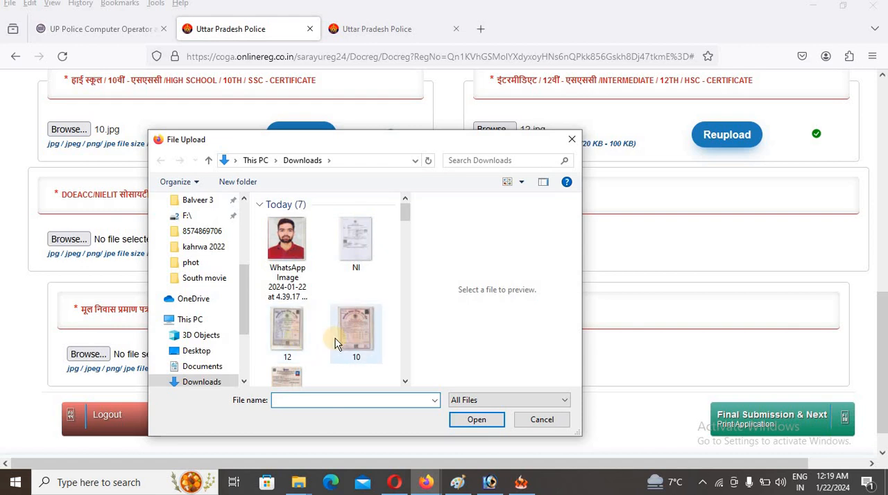
scroll(335, 338, "down", 2)
left_click(289, 250)
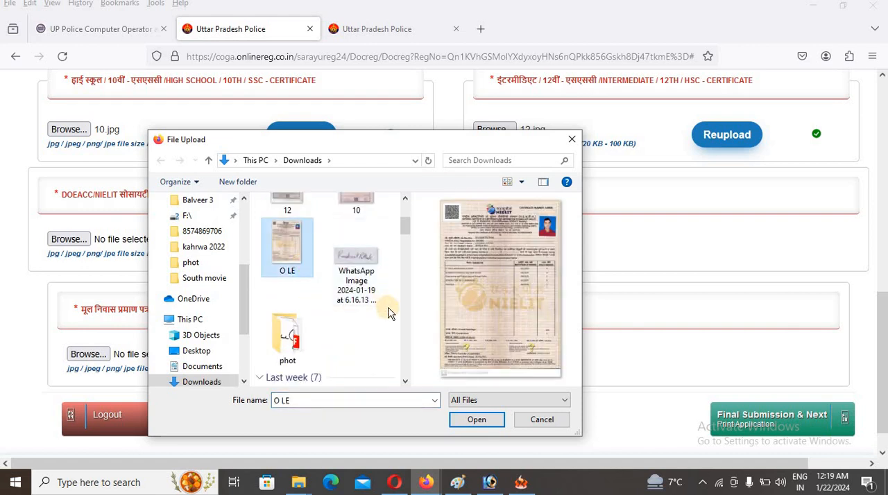
left_click(481, 420)
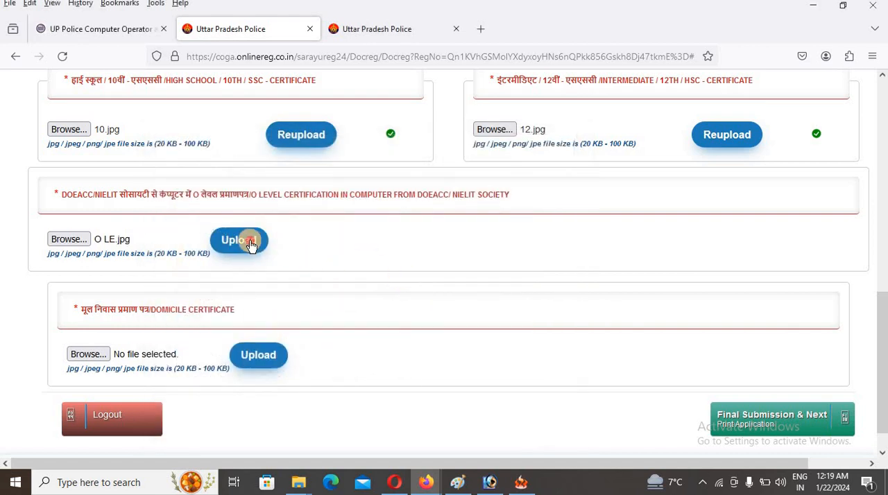
left_click(251, 242)
left_click(552, 301)
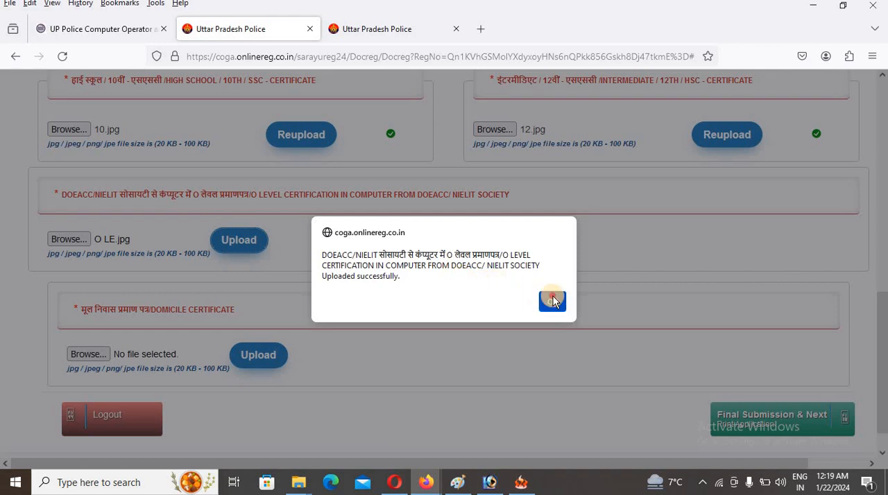
- Upload NI.jpg from Downloads as the Domicile Certificate
left_click(84, 353)
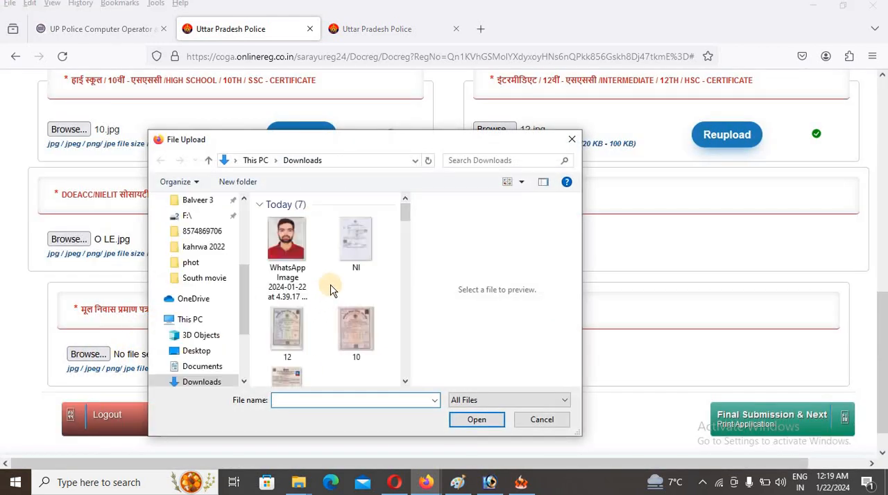
left_click(367, 260)
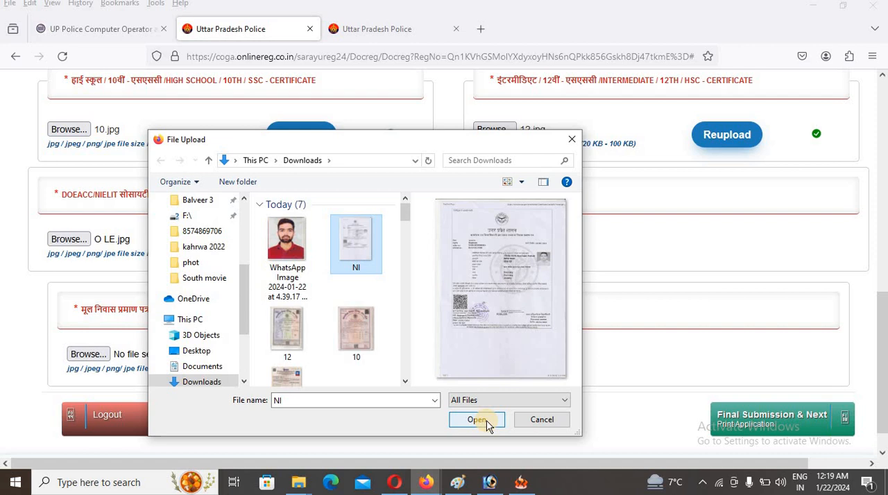
left_click(478, 420)
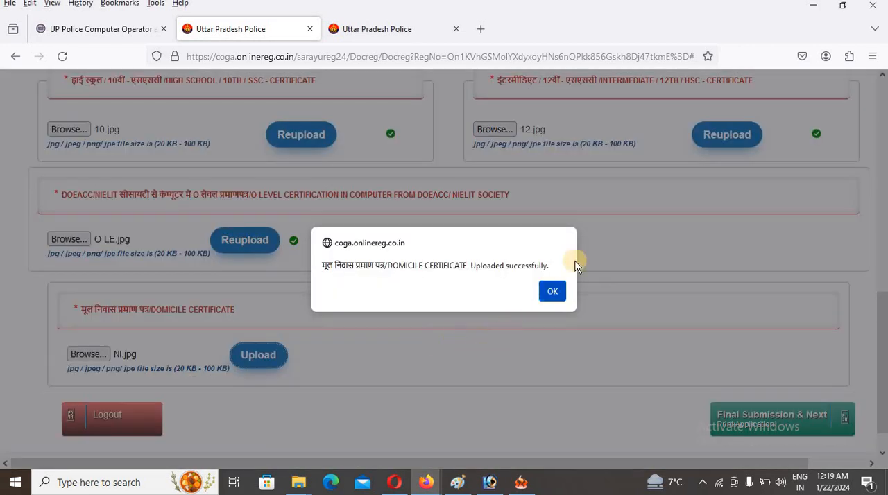
left_click(559, 290)
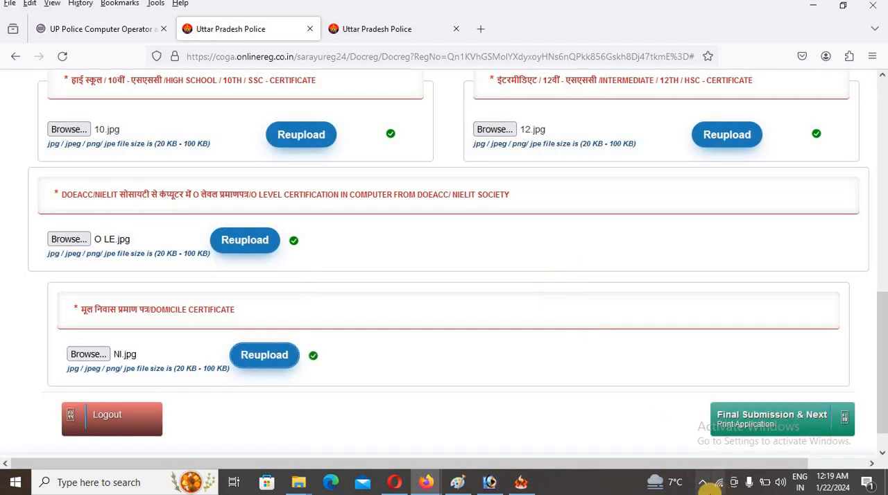
- Make the final submission of the application and open the printable application form
left_click(729, 428)
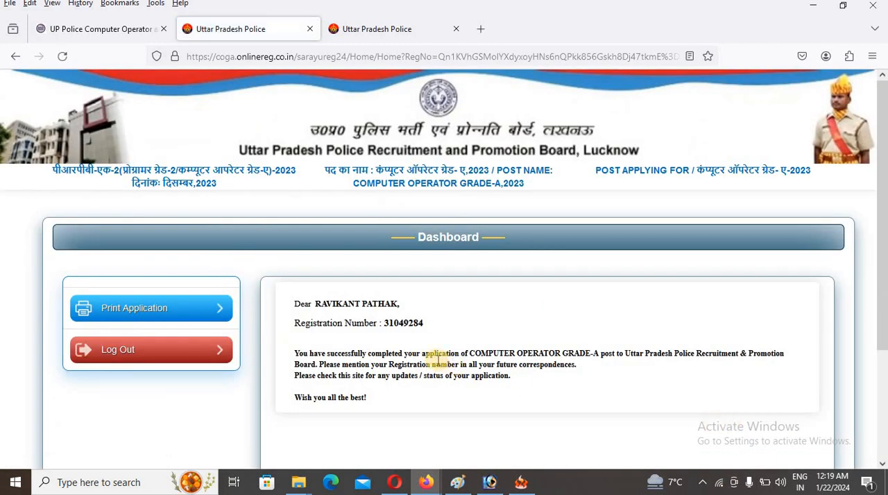
left_click(167, 314)
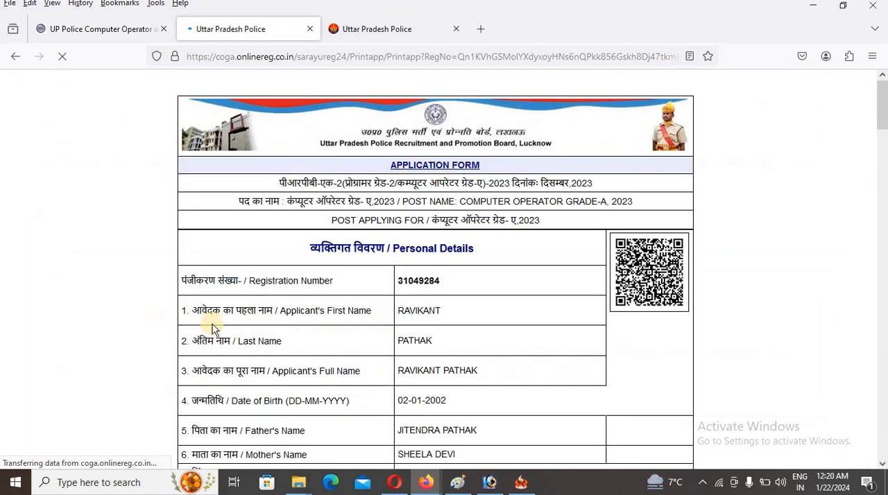
- Review the printable application form, including personal details, payment details, uploaded documents, declarations, photo and signature
scroll(417, 319, "down", 5)
scroll(418, 318, "down", 20)
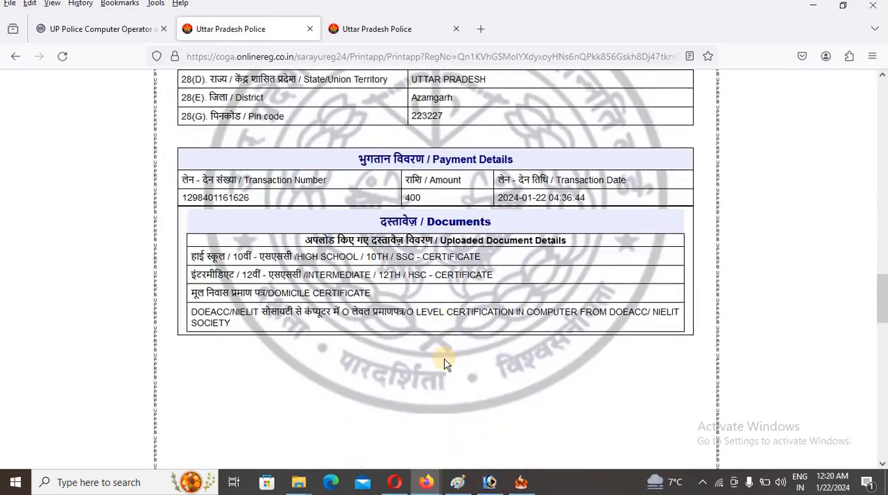
scroll(435, 378, "down", 5)
scroll(432, 385, "up", 20)
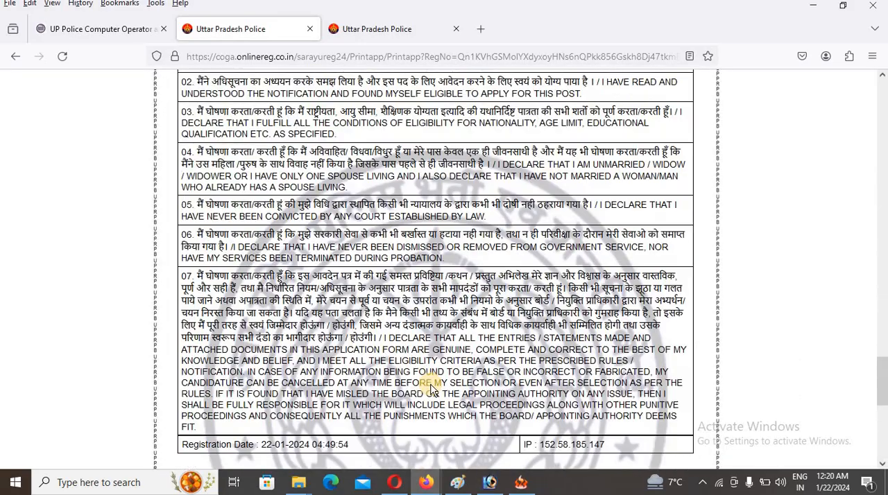
scroll(432, 387, "up", 15)
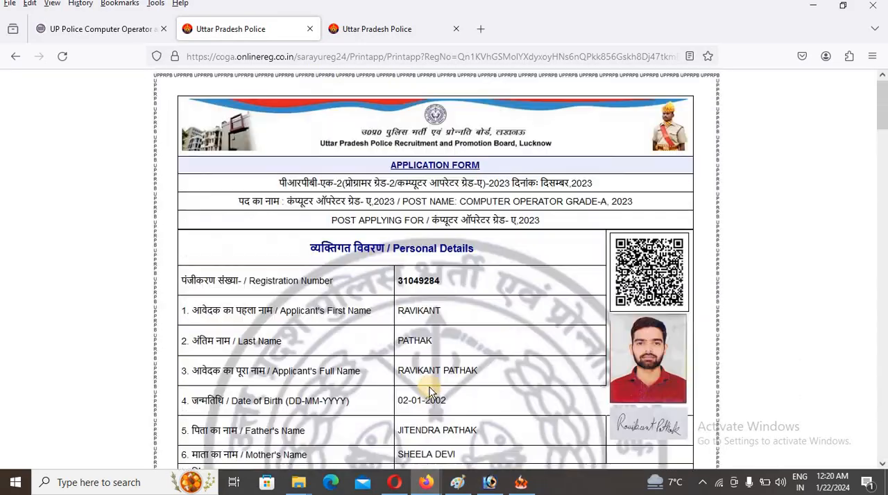
scroll(545, 364, "down", 3)
scroll(534, 375, "up", 3)
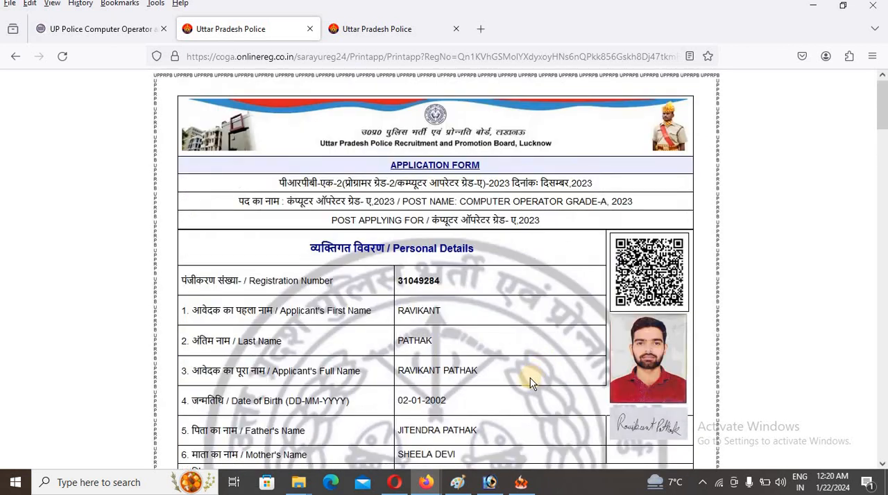